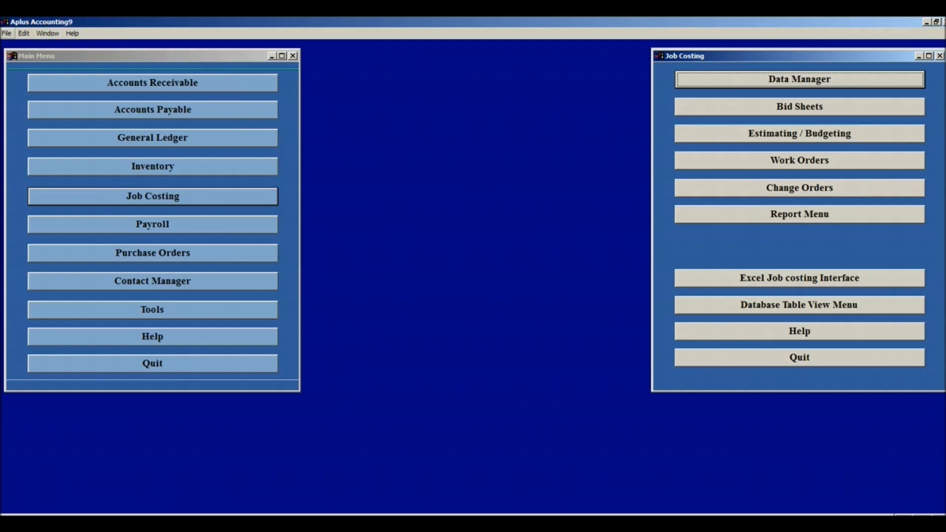
View the Accounts Receivable and Job Costing menus, and look into the Accounts Receivable Data Manager.
click(153, 84)
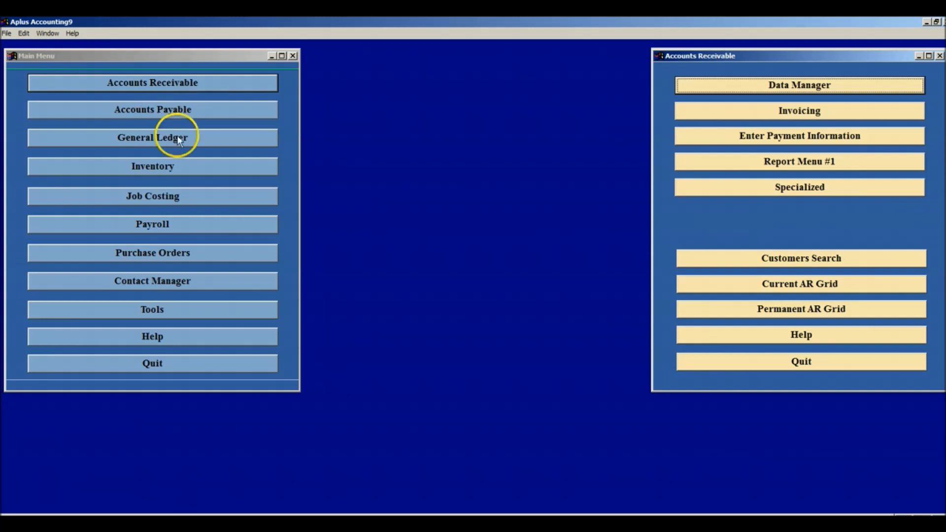
click(186, 196)
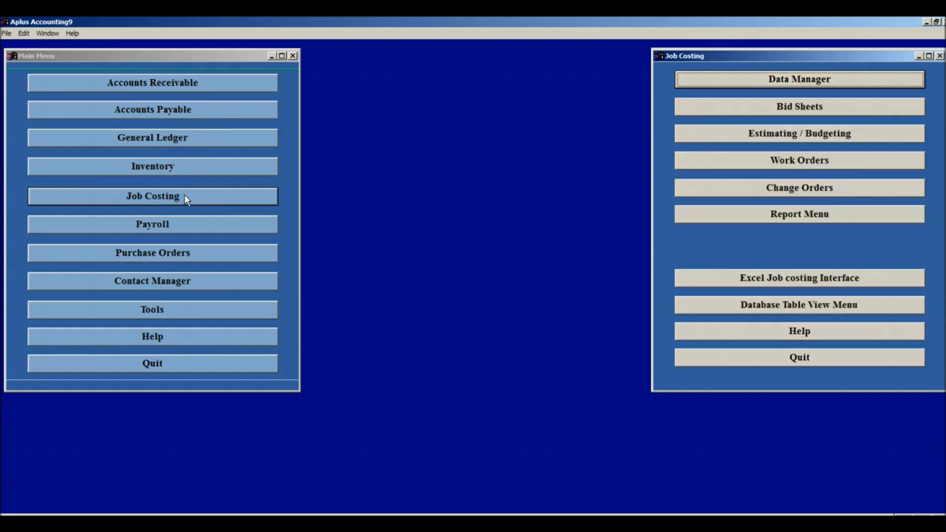
click(195, 91)
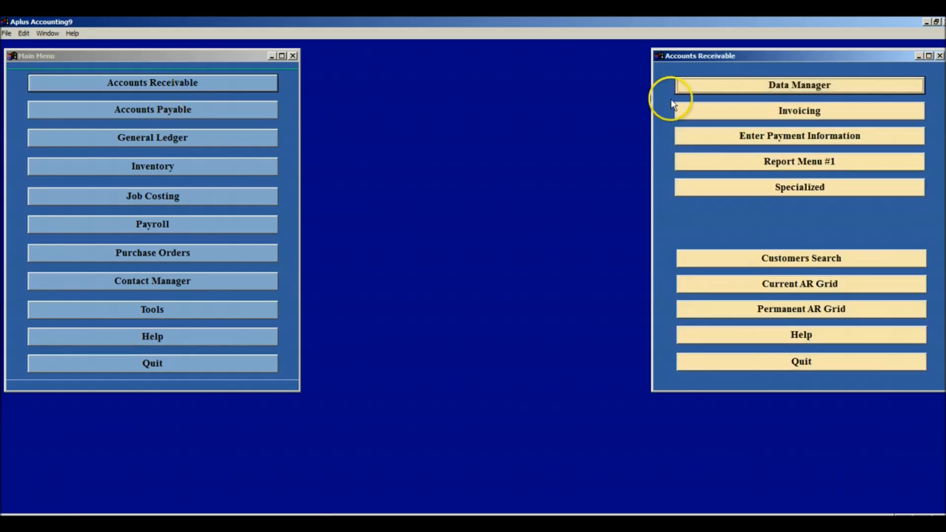
click(718, 92)
click(582, 282)
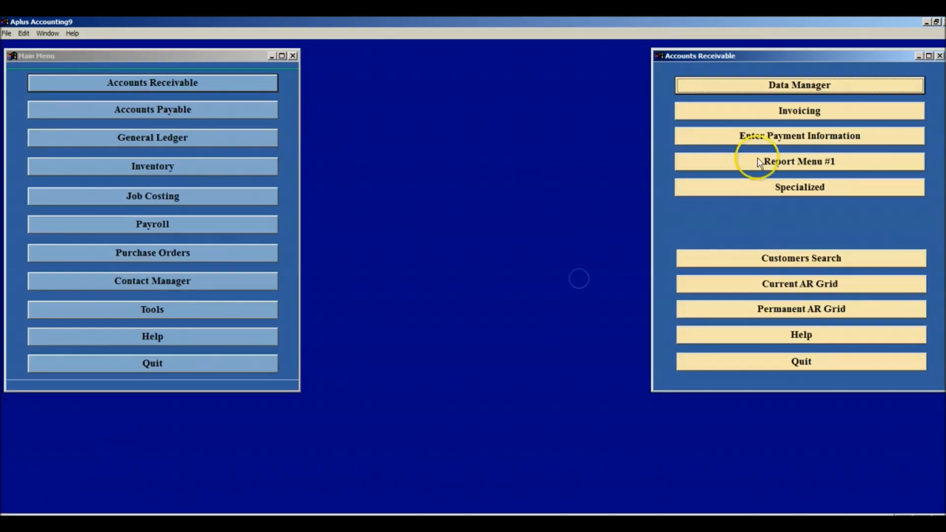
Look at the Accounts Receivable Invoicing menu and the payment entry form for non-invoiced income.
click(773, 109)
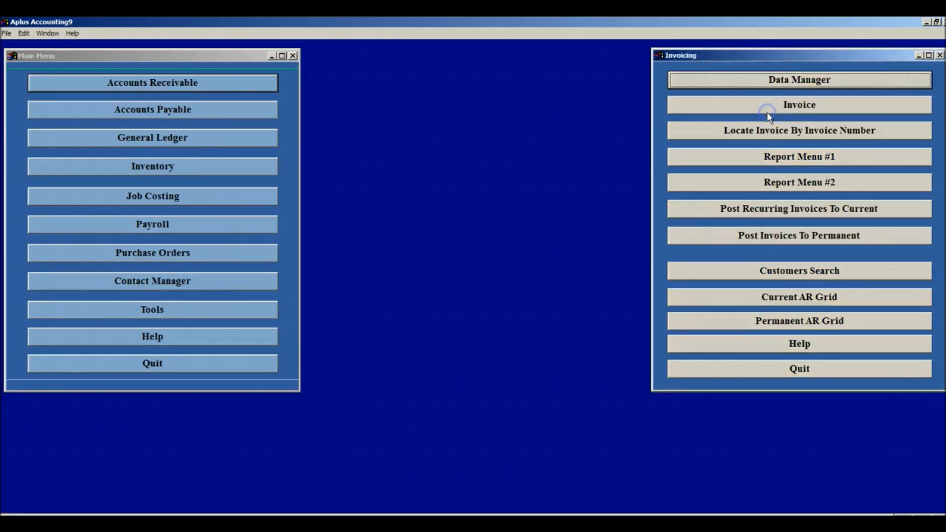
click(939, 55)
click(840, 137)
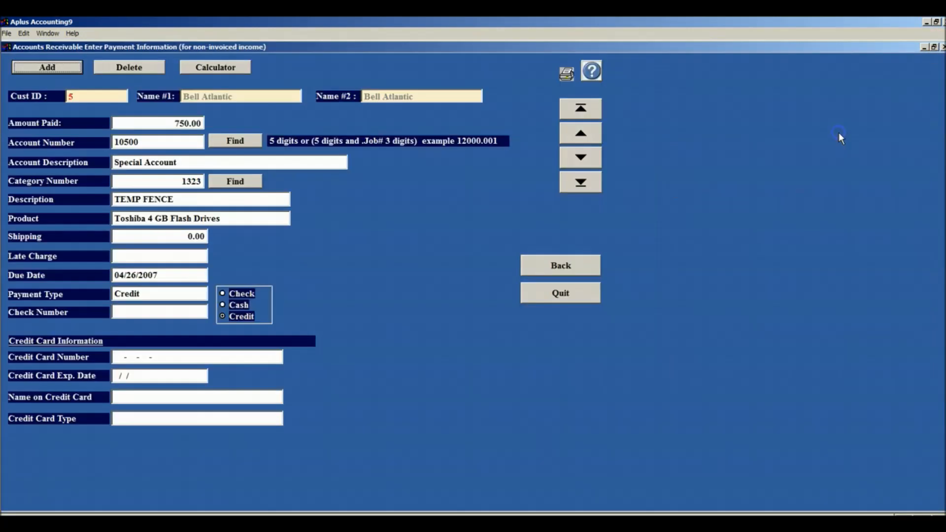
click(562, 265)
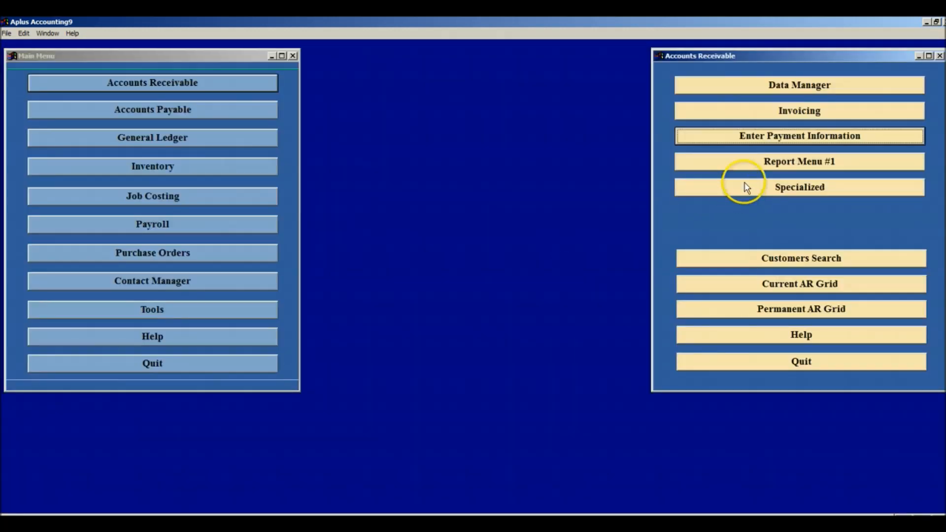
Look at Report Menu #1 and the Specialized modules of Accounts Receivable.
click(755, 162)
click(837, 292)
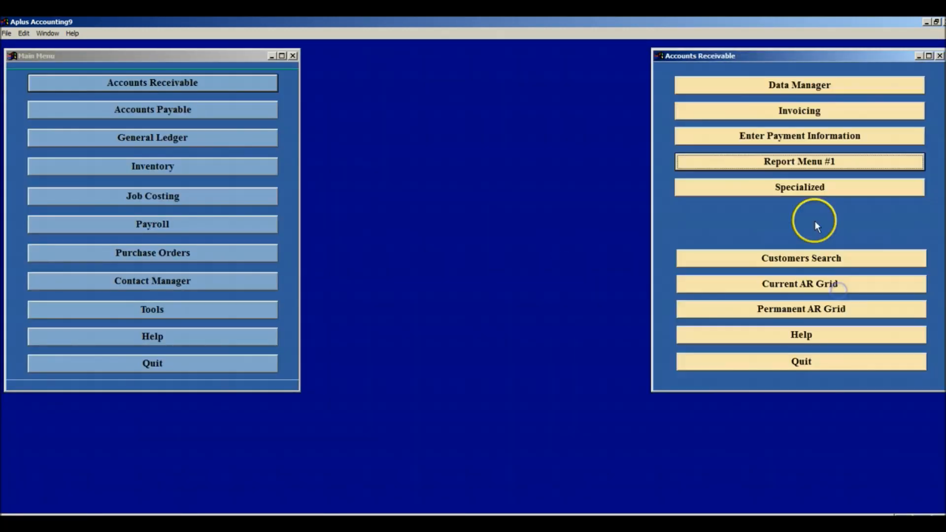
click(807, 197)
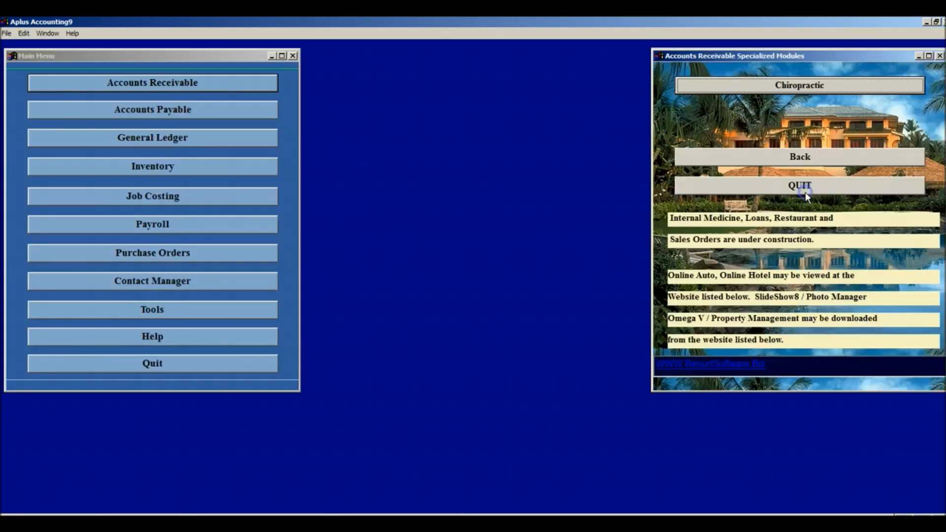
click(813, 157)
Review the general customer information in the Accounts Receivable Data Manager, including the next customer's record, and return to the menu.
click(788, 87)
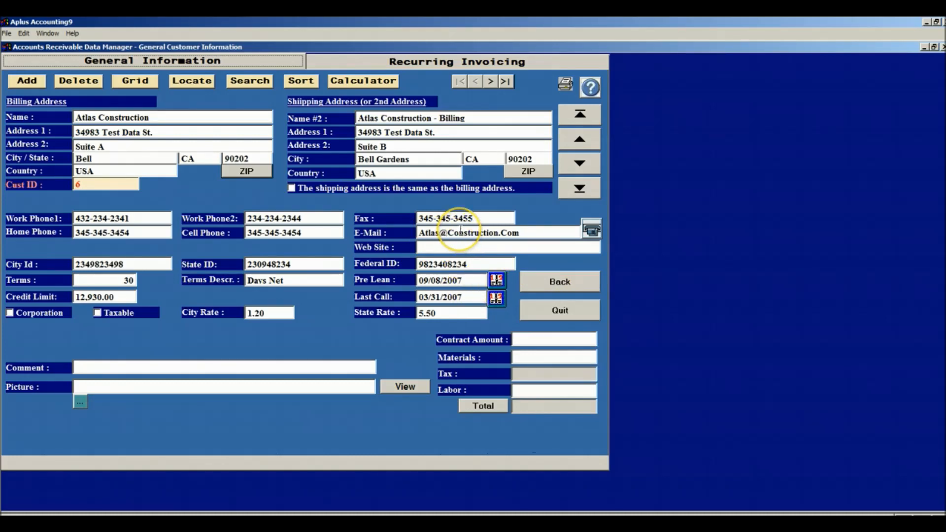
click(575, 163)
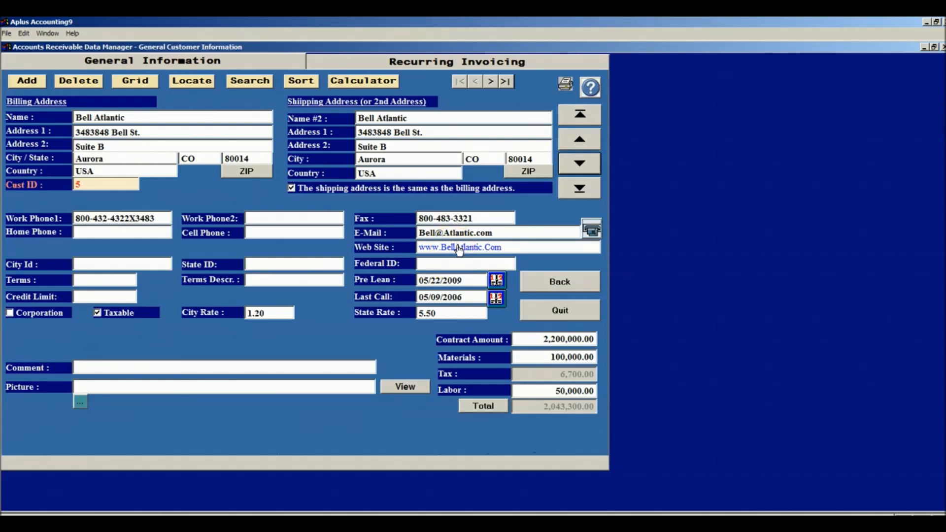
click(574, 287)
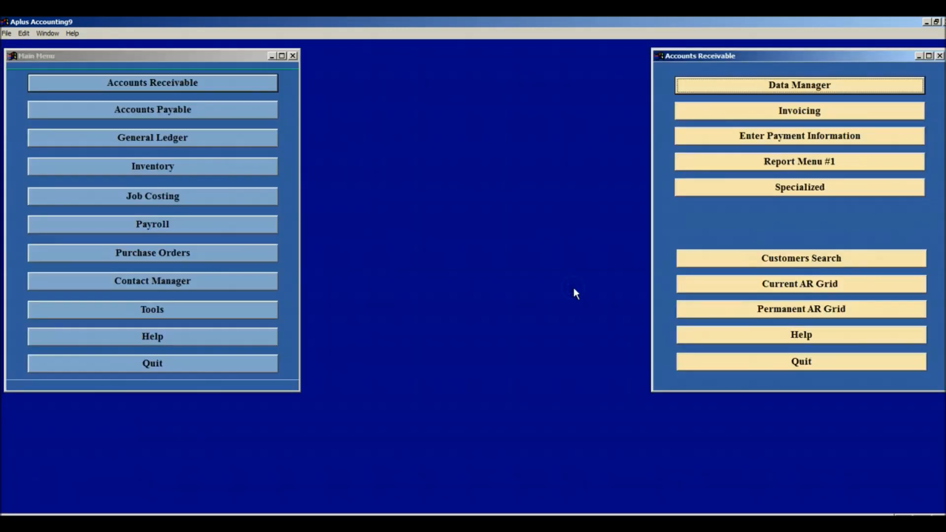
Add a new invoice for the third customer in the Accounts Receivable name list.
click(721, 105)
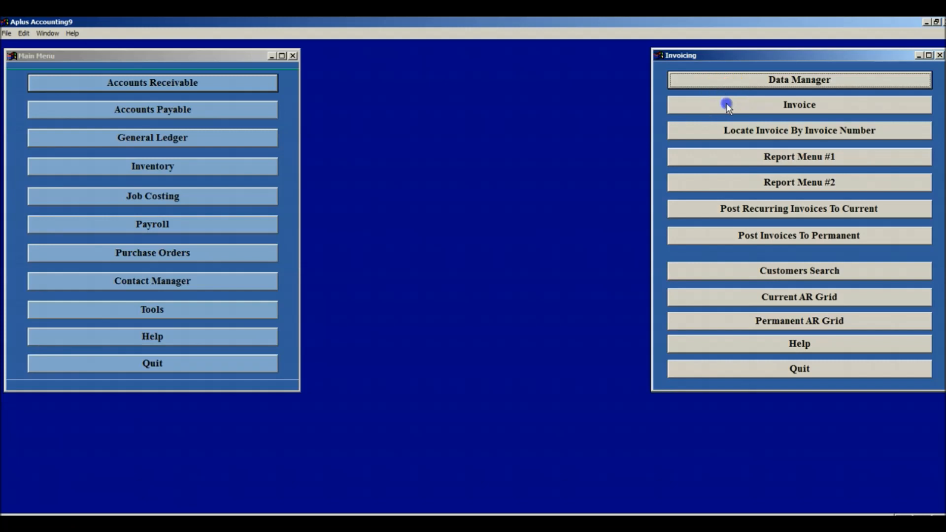
click(726, 104)
click(302, 83)
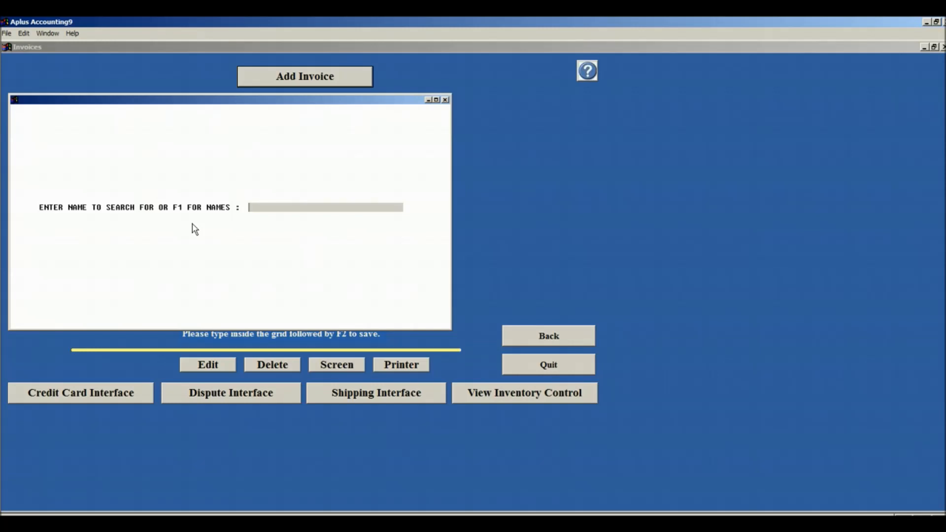
key(F1)
click(128, 144)
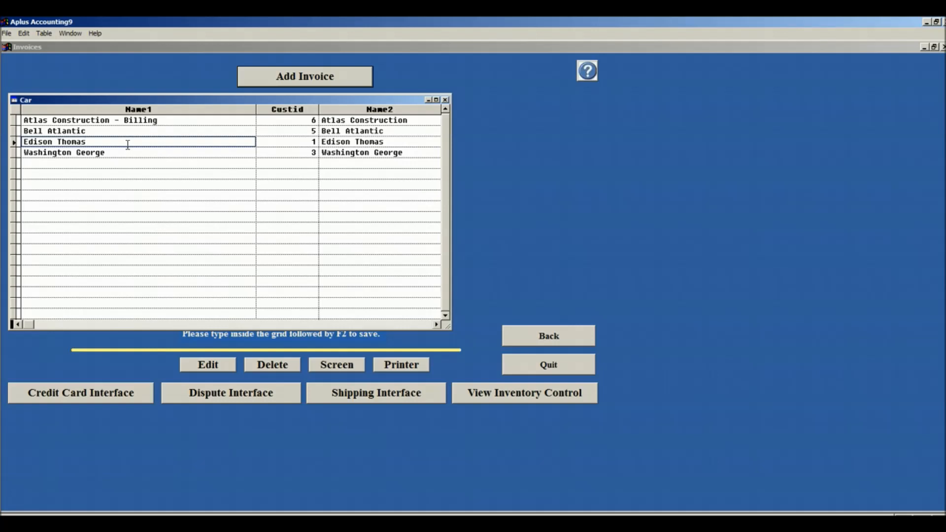
key(Return)
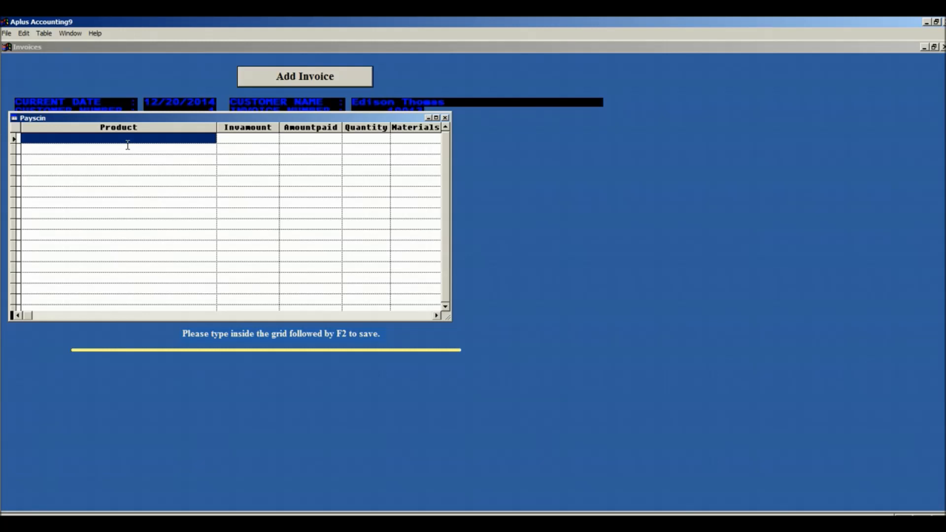
Fill in the first invoice line: product "Trees for landscaping", invoice amount 2000, amount paid 1000, quantity 10, materials 2000, late charge 100.
text(Trees)
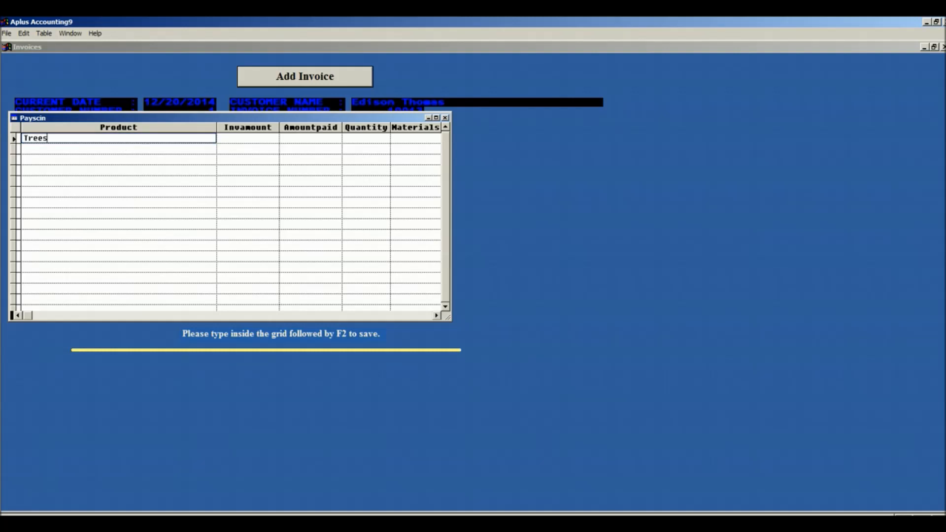
text( for landscaping)
key(Tab)
text(2000)
key(Tab)
text(1000)
key(Tab)
text(10)
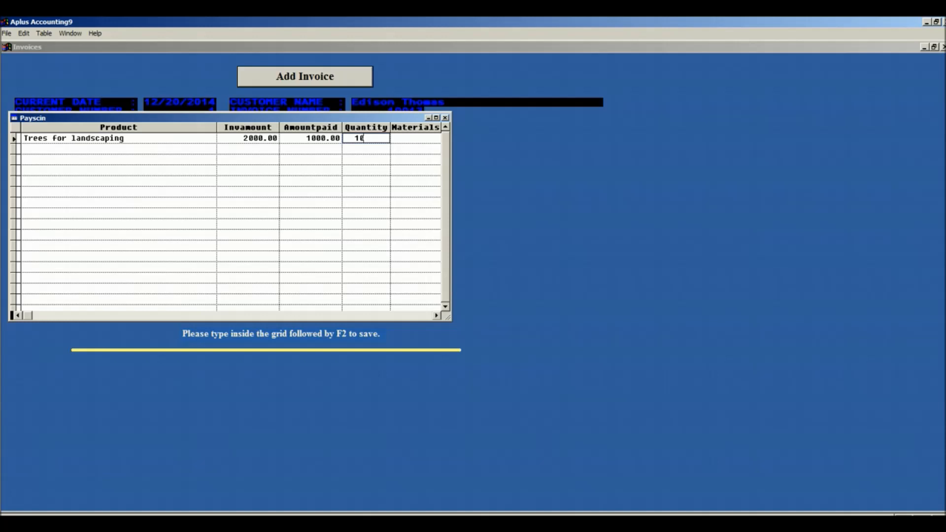
key(Tab)
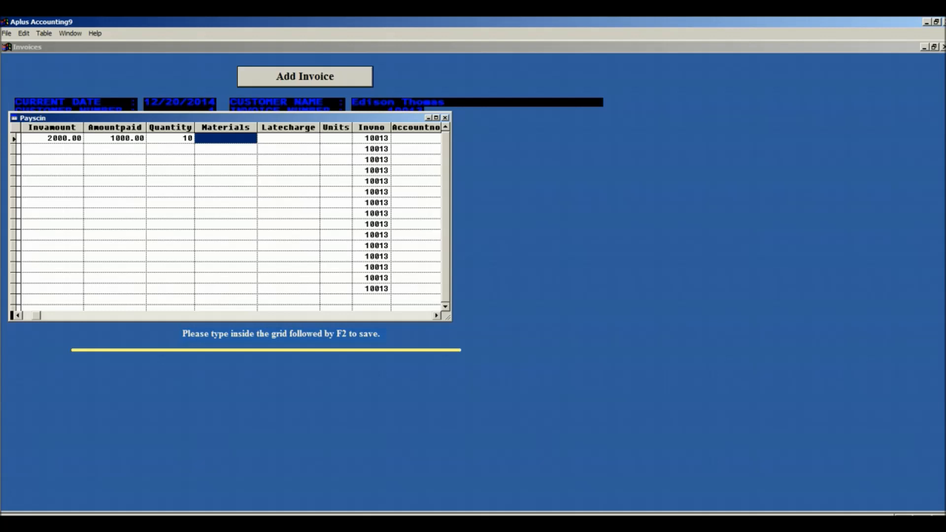
text(2000)
key(Tab)
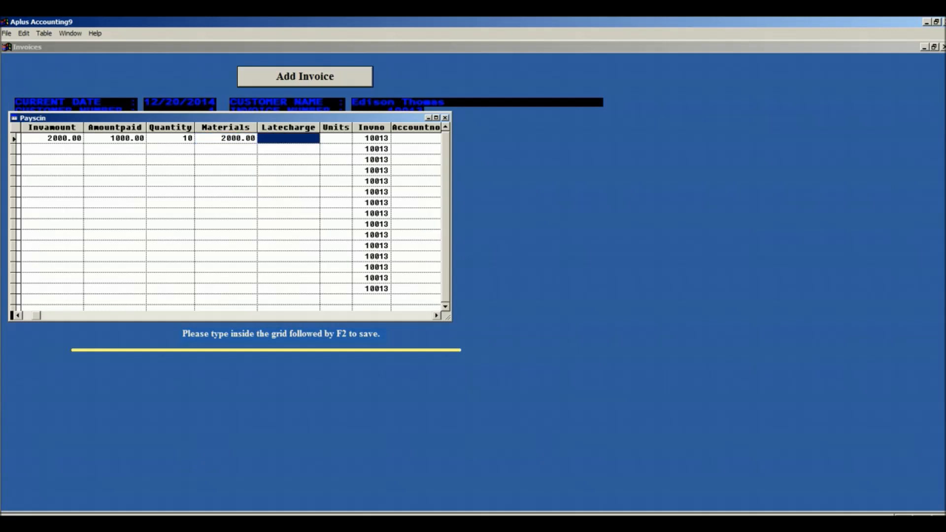
text(100)
Add "Flowers for landscaping" as the product on the second invoice line.
key(Down)
key(Left)
key(Left)
key(Left)
key(Left)
key(Left)
key(Left)
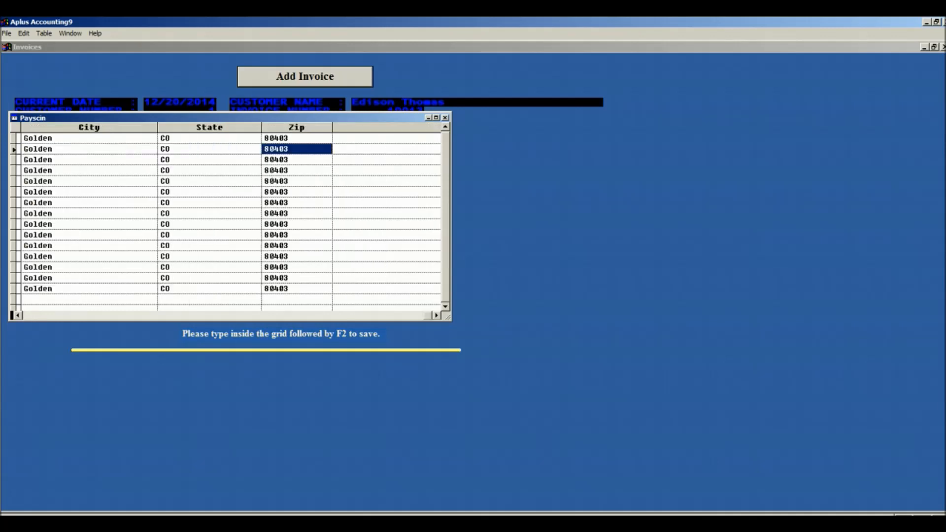
key(Right)
text(Fl)
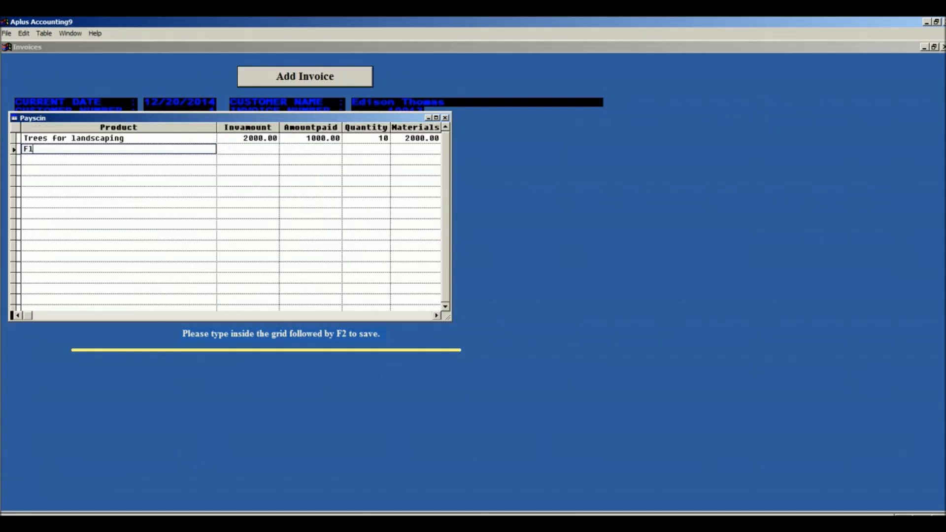
text(owers for landscaping)
key(Tab)
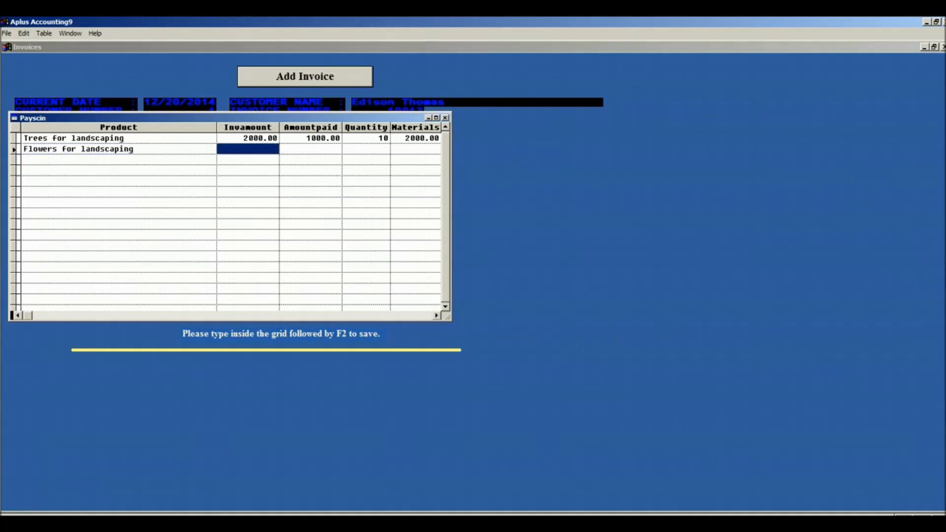
Give the flowers line an invoice amount of 2500, amount paid 200, quantity 1000 and materials 1000, and save the invoice.
text(2500)
key(Tab)
text(200)
key(Tab)
text(1000)
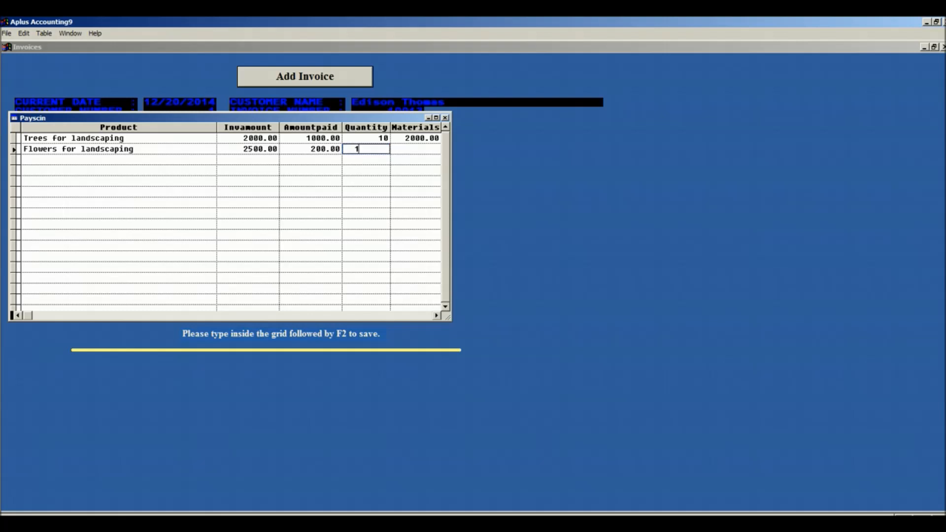
key(Tab)
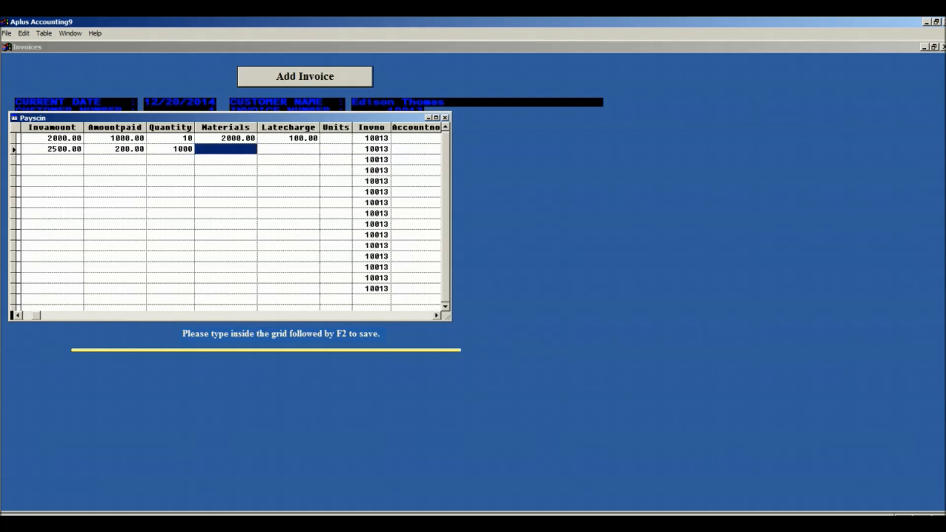
text(1000     .)
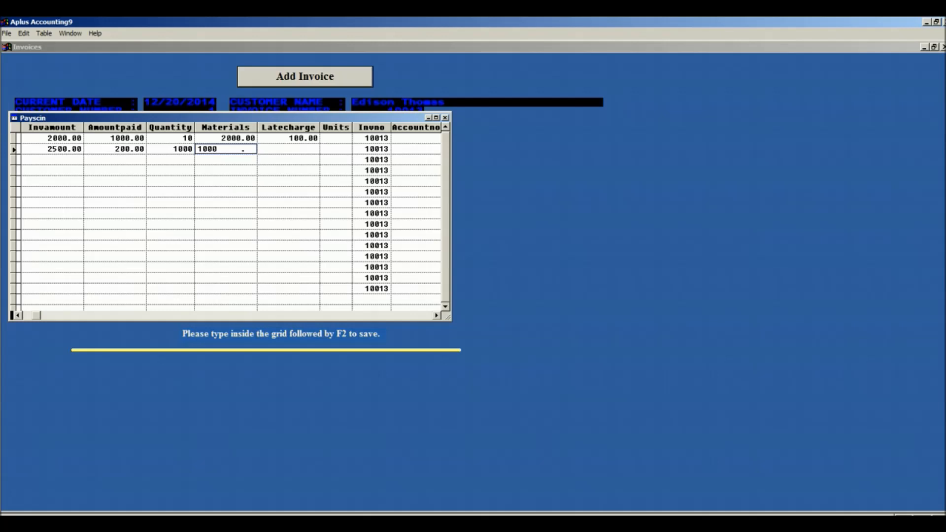
key(F2)
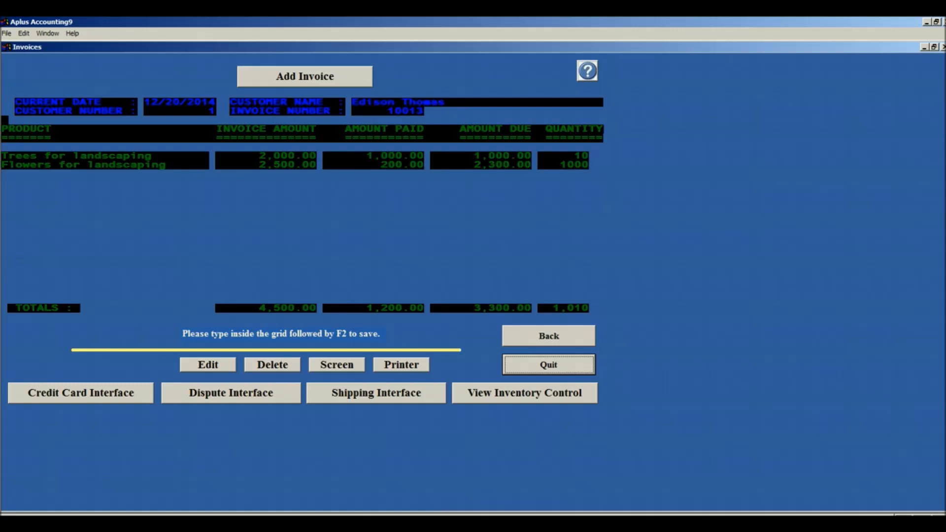
Review the saved invoice lines in the editing grid and preview the printed invoice on screen.
click(206, 365)
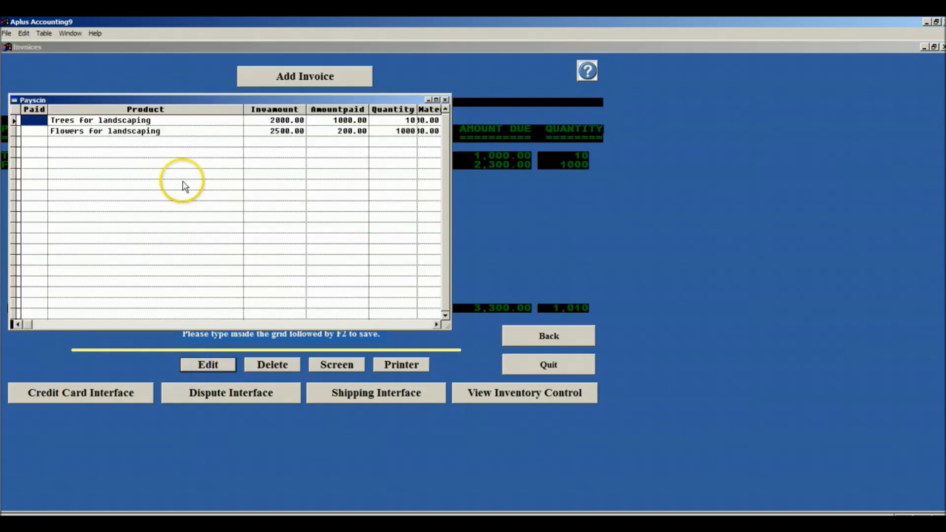
click(445, 99)
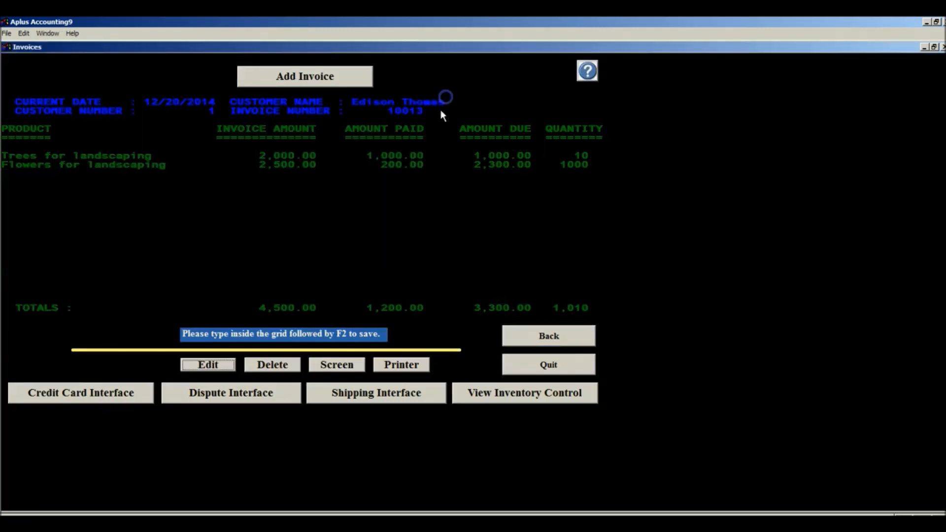
click(348, 365)
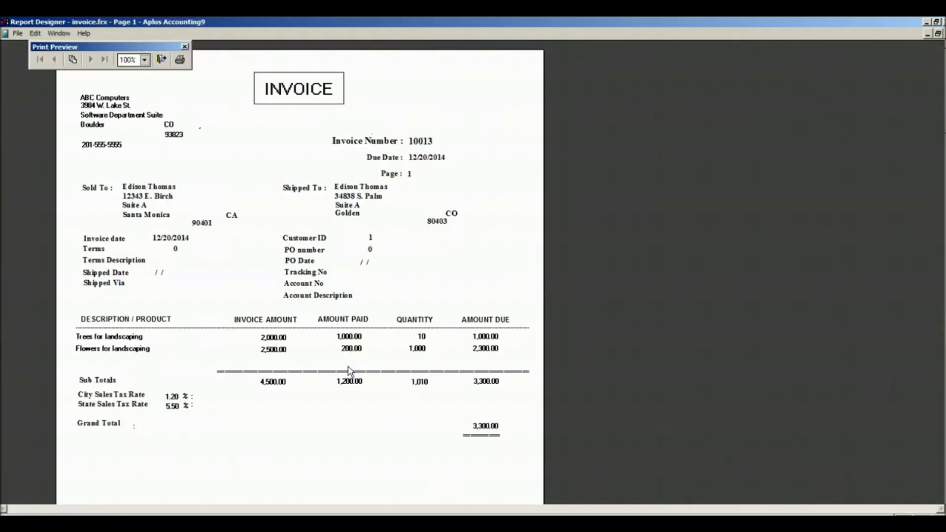
click(173, 57)
click(160, 60)
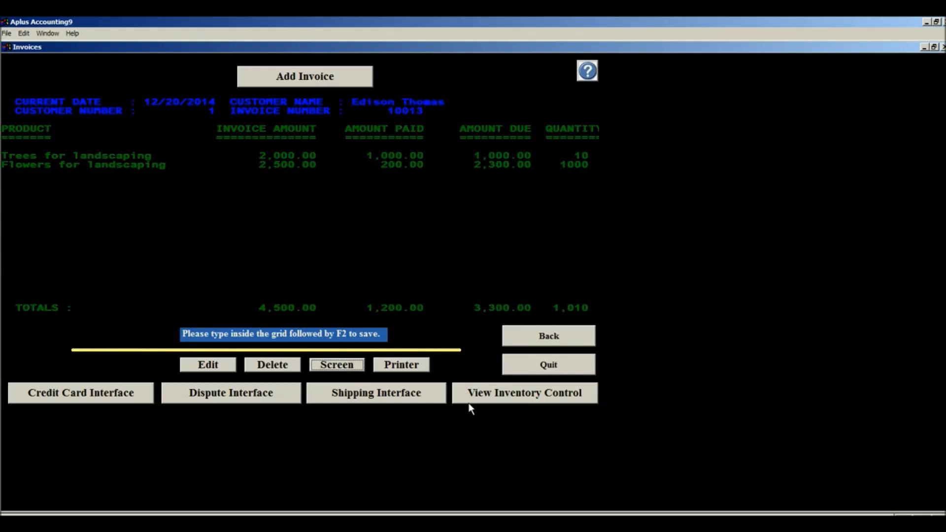
View the invoice's credit card and dispute forms, returning to the invoice without entering anything.
click(139, 393)
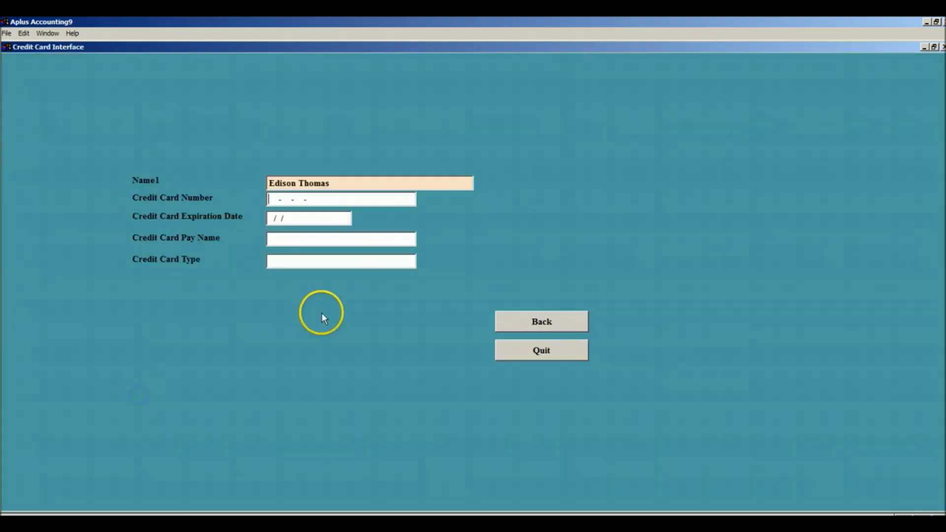
click(533, 322)
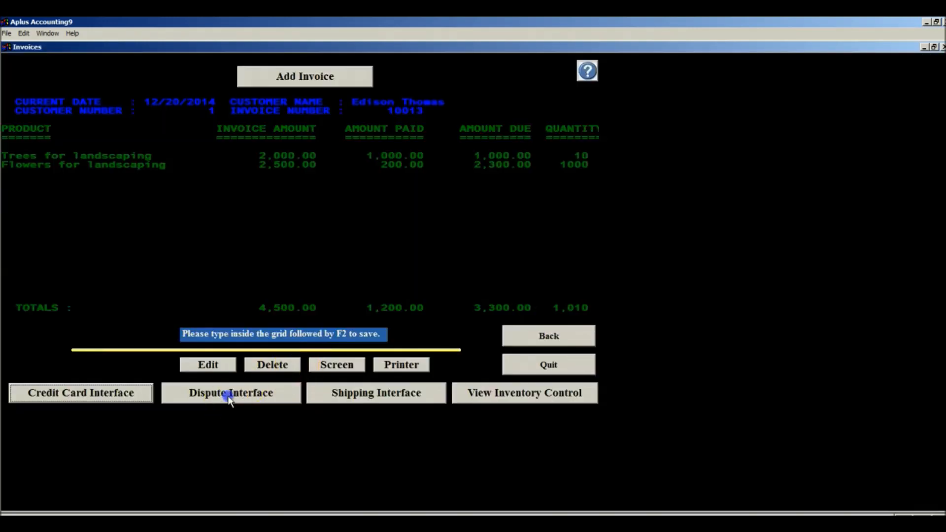
click(230, 396)
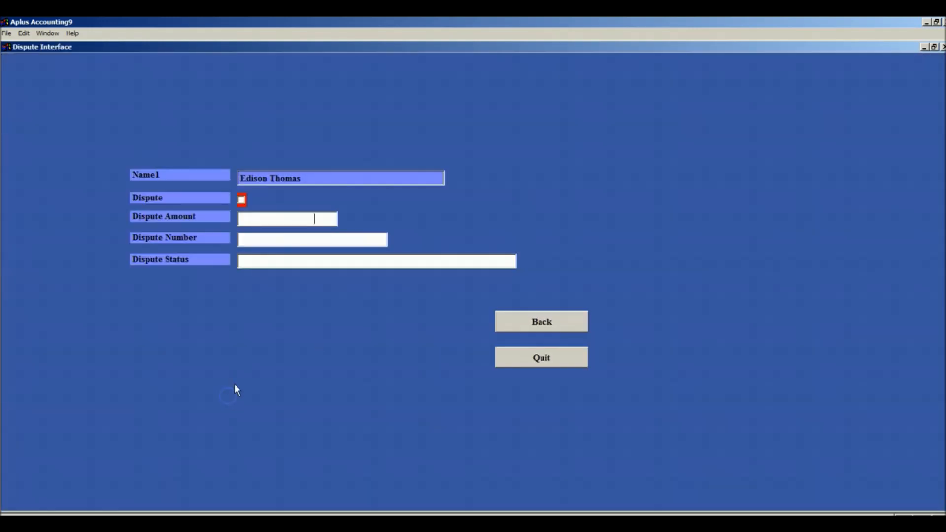
click(552, 327)
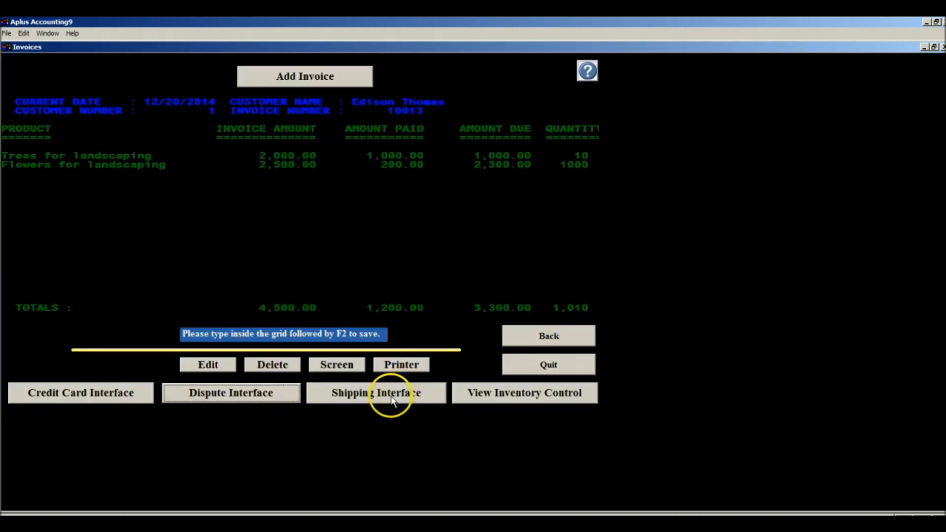
View the invoice's shipping form without entering anything, and return to the Accounts Receivable menu.
click(396, 392)
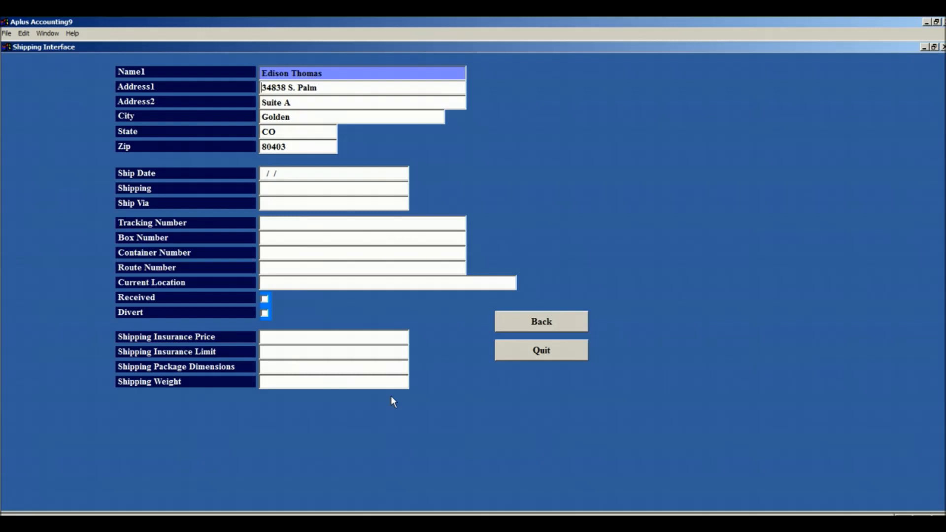
click(514, 327)
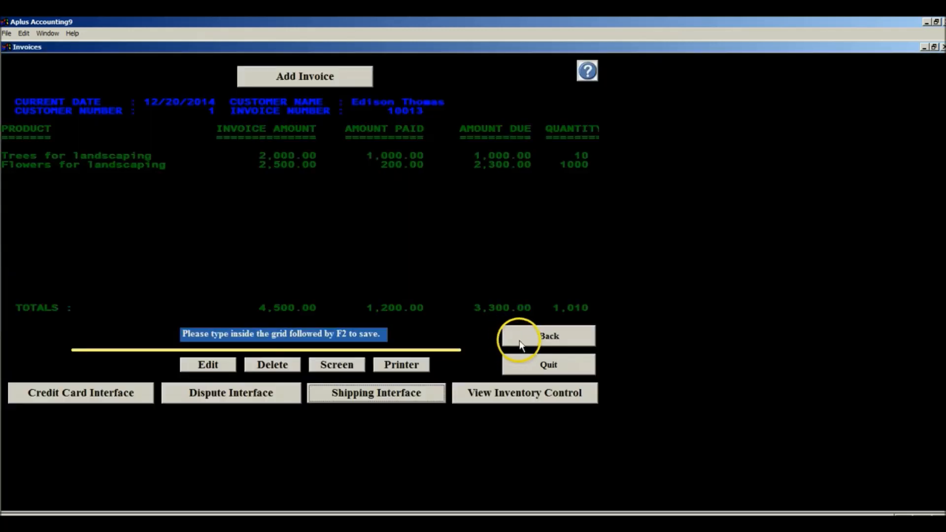
click(520, 338)
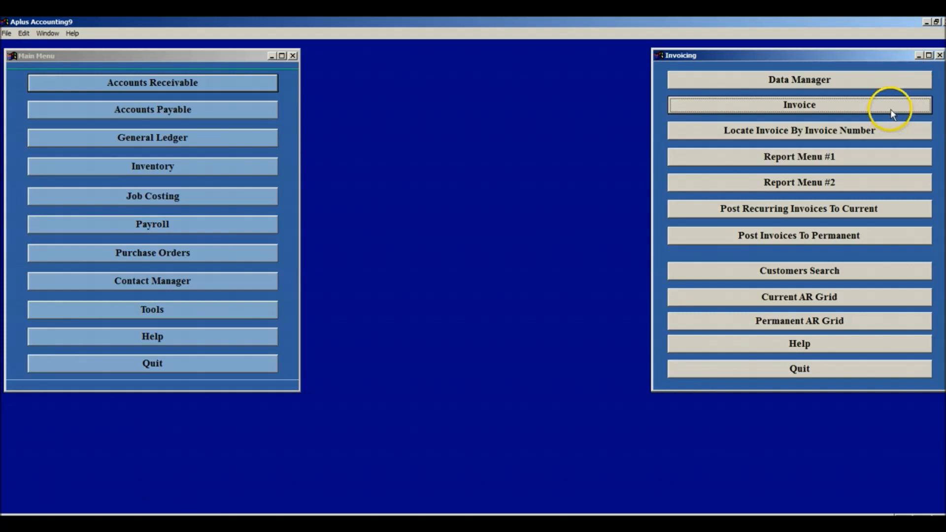
click(940, 56)
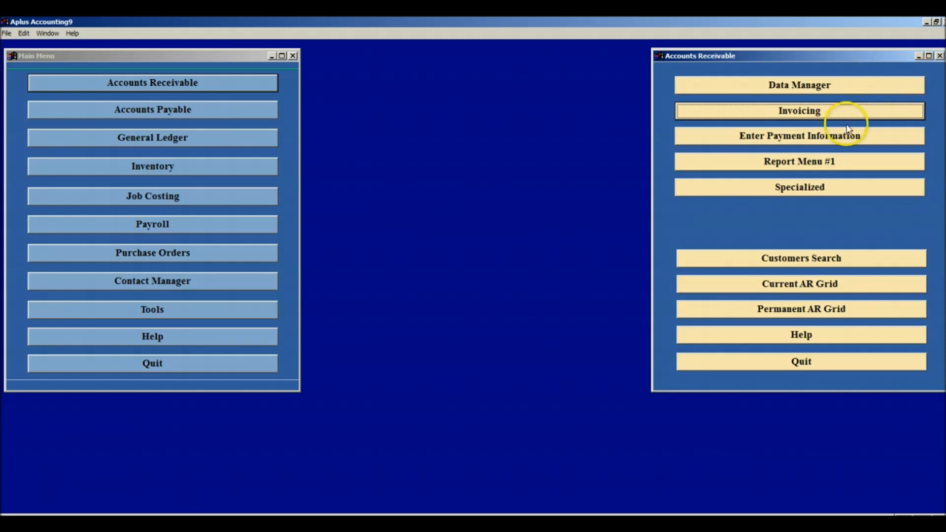
Add a non-invoiced payment record for the last customer in the list and set its amount paid to 20,000.
click(837, 137)
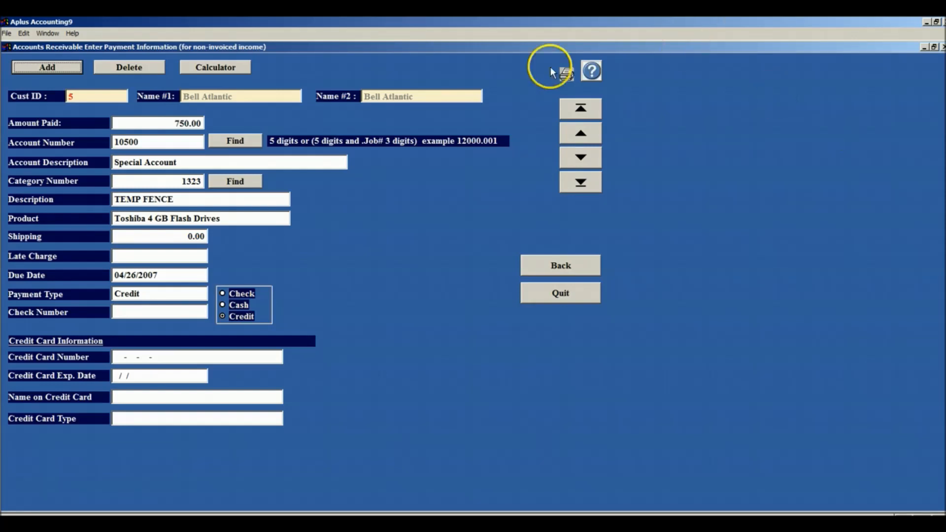
click(66, 66)
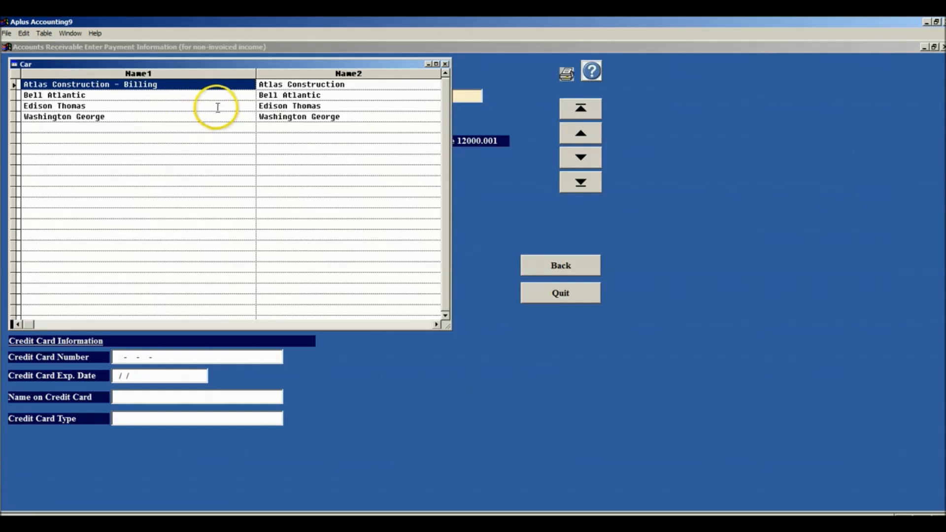
double_click(180, 116)
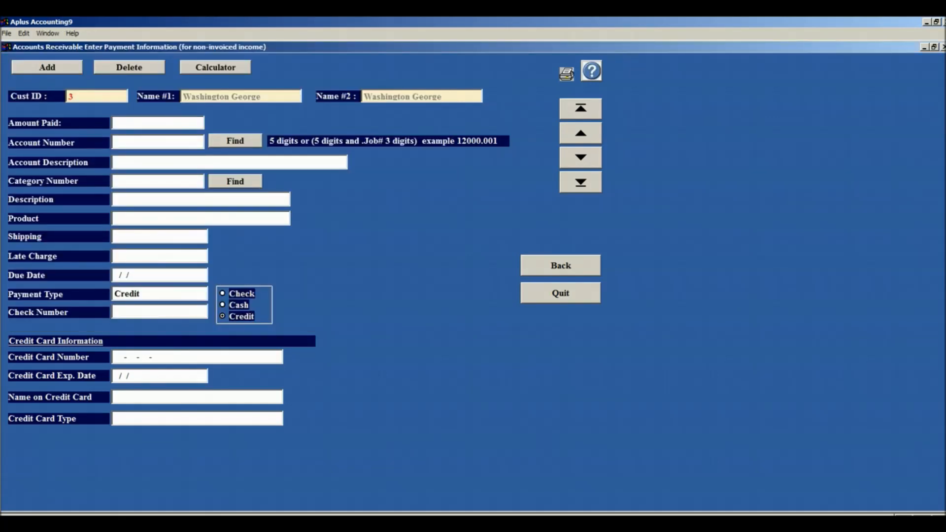
click(169, 122)
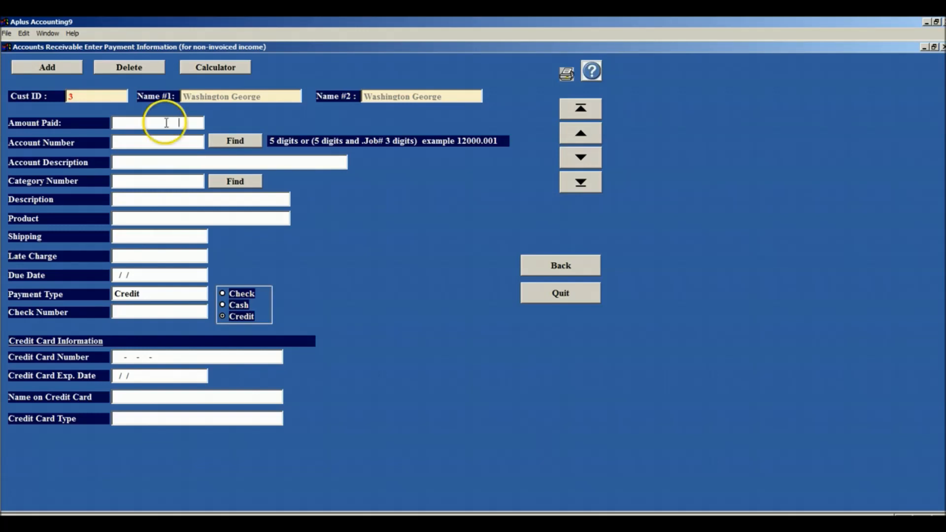
text(20,000)
key(Tab)
Look up the general ledger account for the payment and assign Contracts Receivable.
text(1000)
key(Tab)
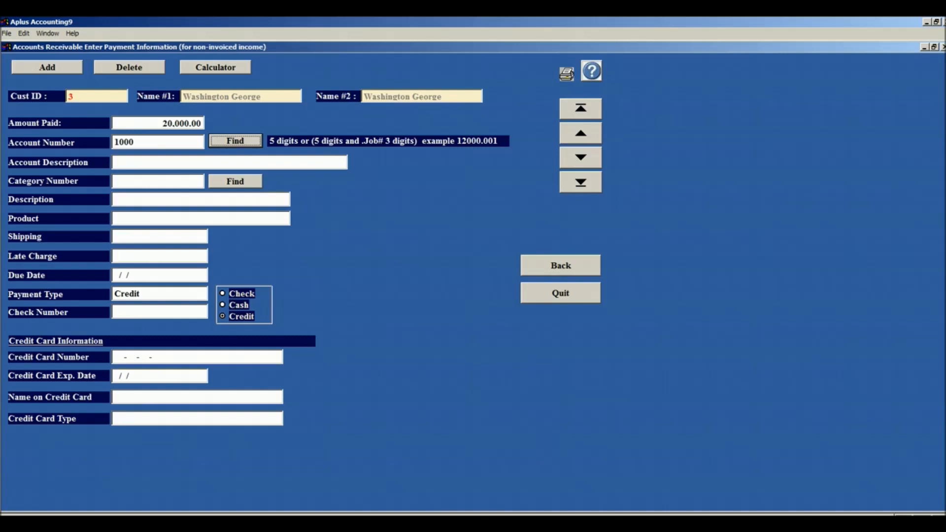
click(232, 140)
click(182, 178)
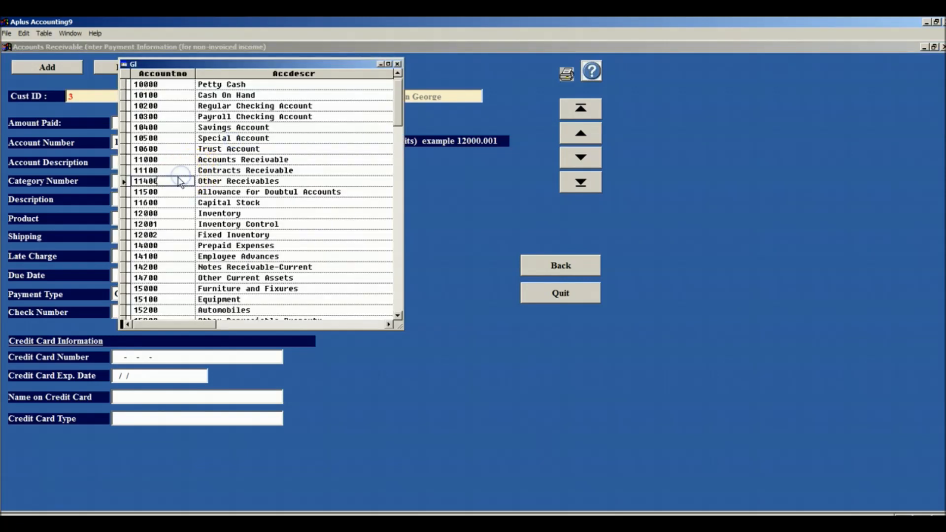
click(176, 170)
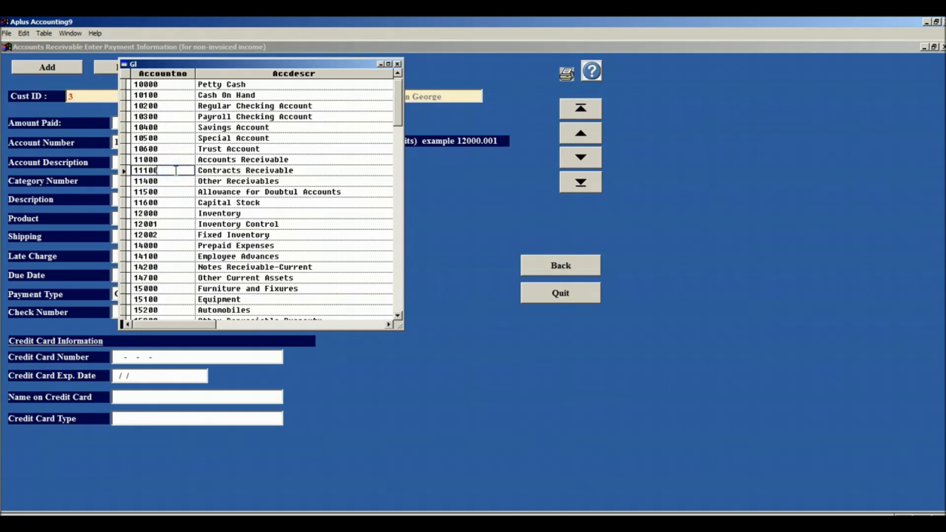
double_click(175, 170)
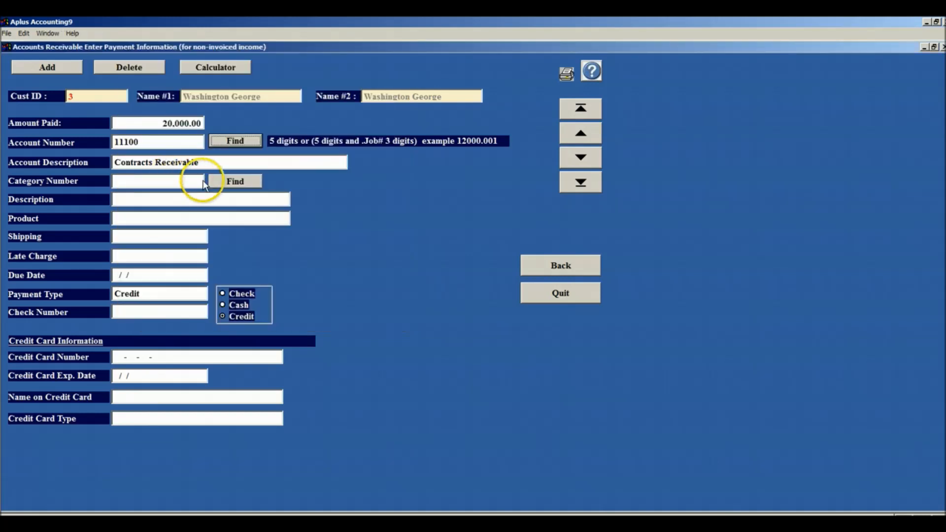
Look up the payment's category and assign 1412 General Clean Up.
click(227, 184)
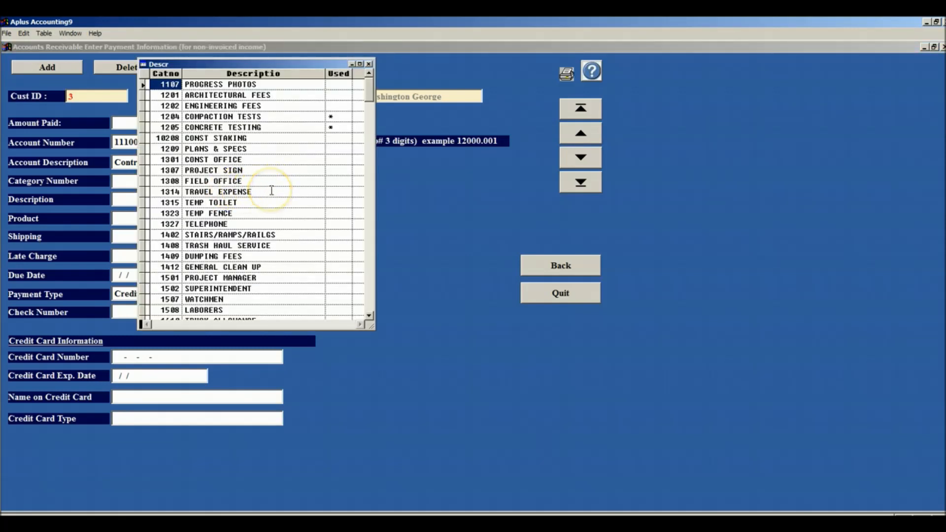
click(289, 266)
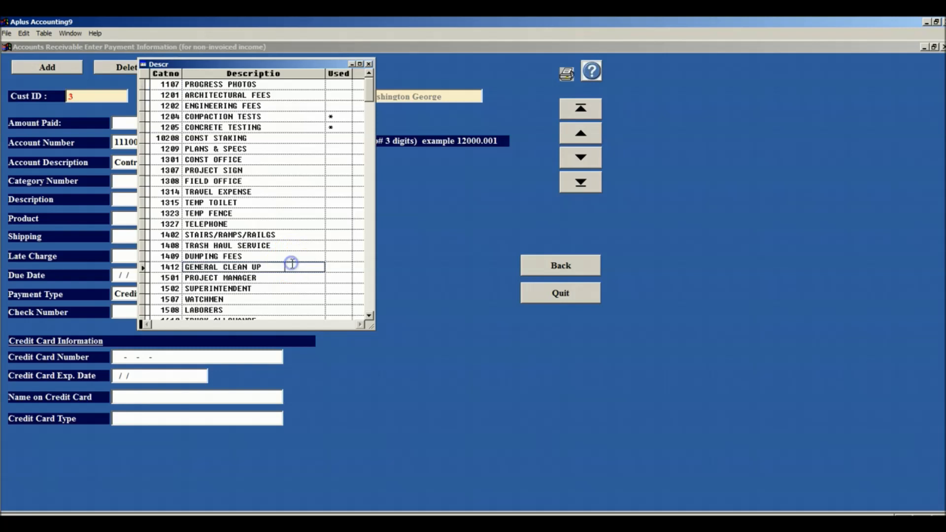
double_click(289, 266)
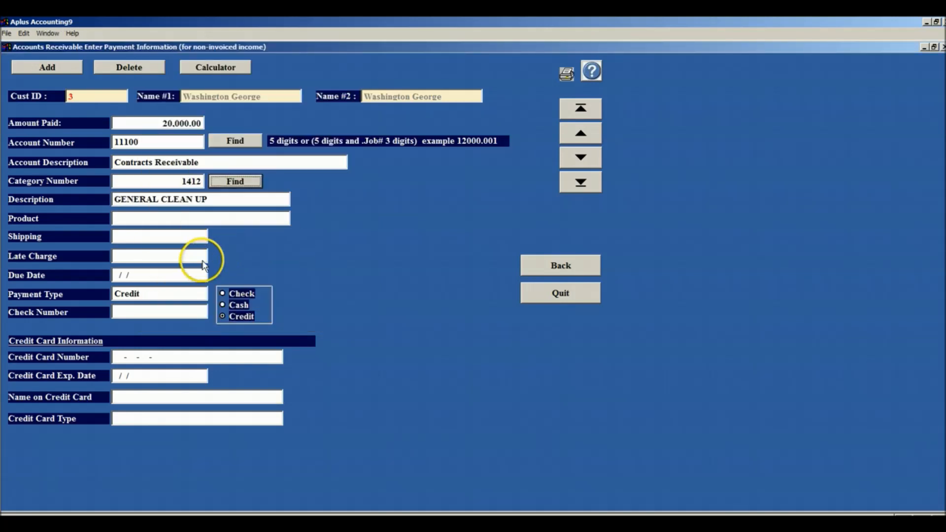
Enter 49990 for the payment's shipping and 34,930 for its late charge, and return to the Accounts Receivable menu.
click(147, 237)
text(49990)
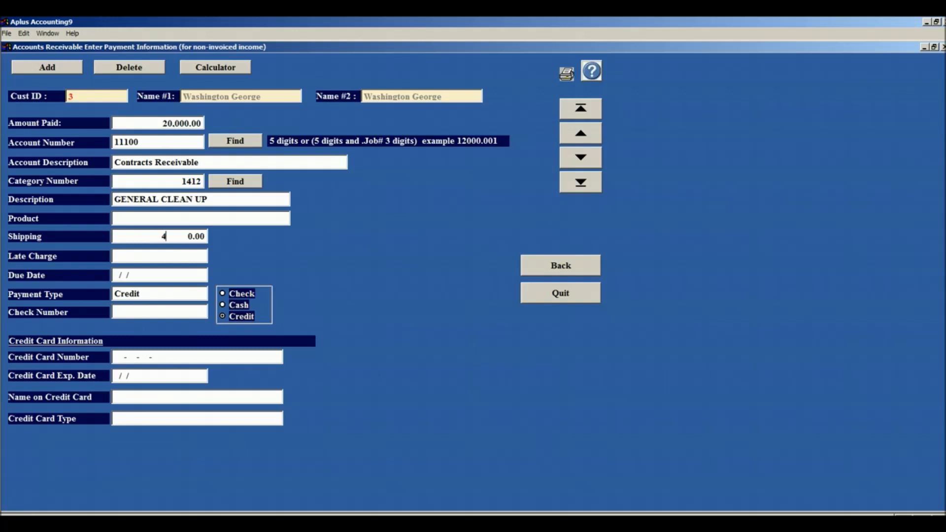
key(Tab)
text(34,930)
key(Tab)
click(548, 266)
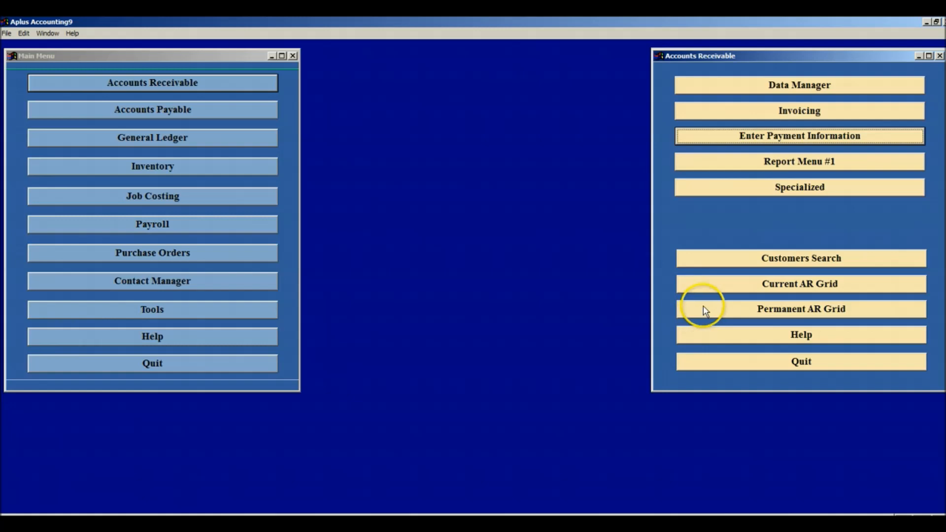
Search for customers starting with "w" and view the current AR grid, closing each afterwards.
click(718, 263)
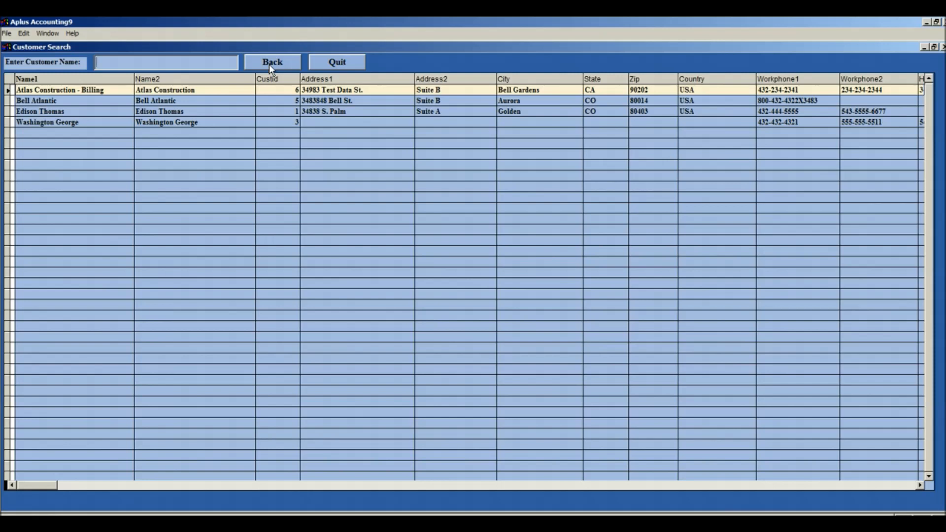
text(w)
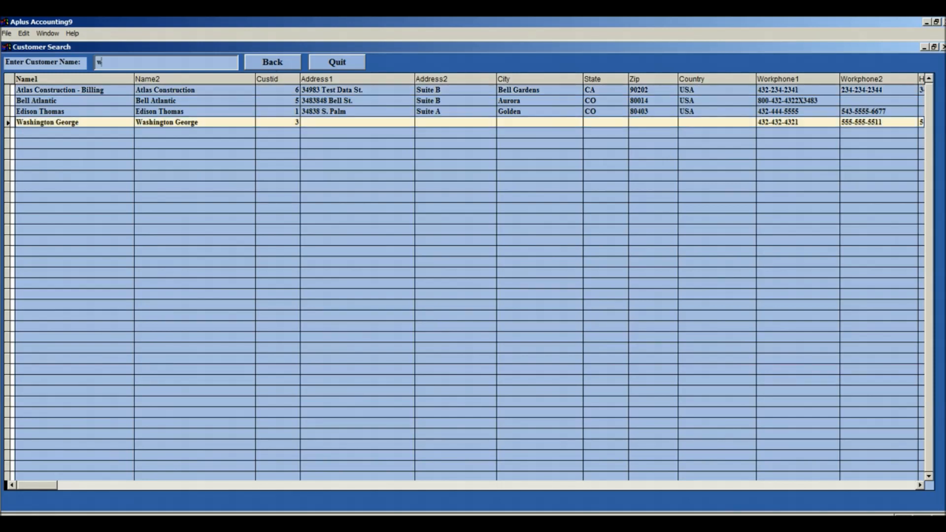
click(284, 68)
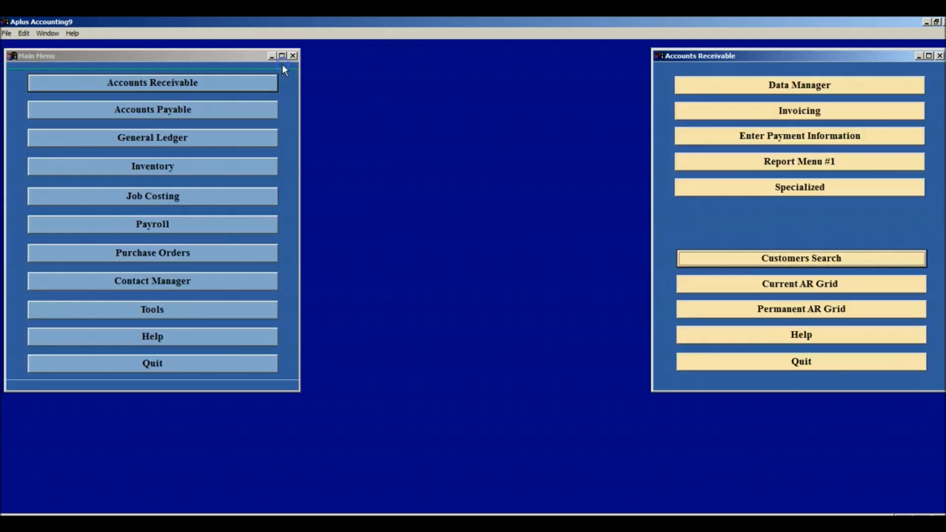
click(721, 284)
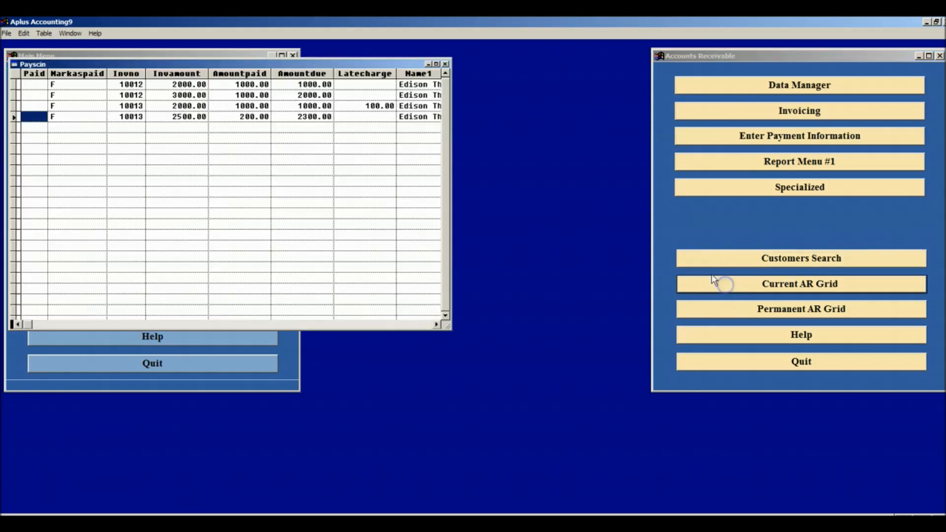
click(446, 64)
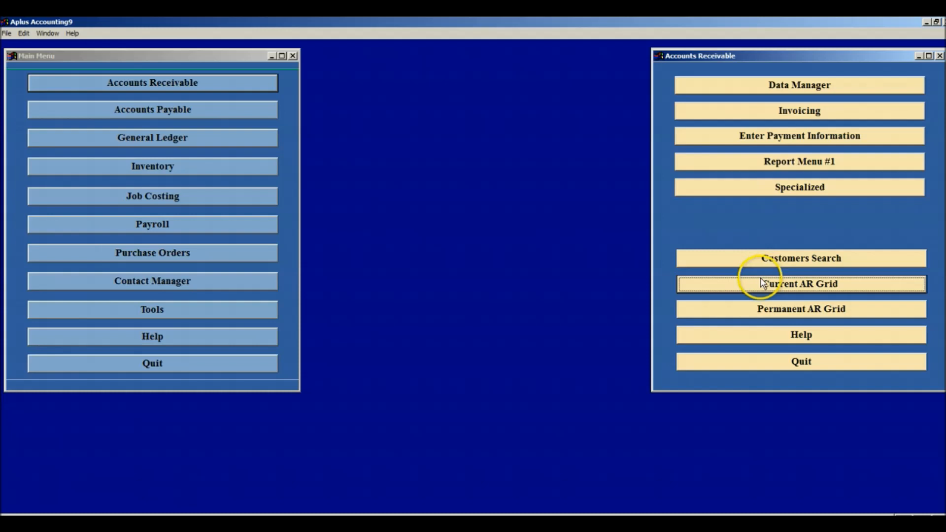
Preview the paid and unpaid invoice reports by date from the first invoicing report menu.
click(729, 112)
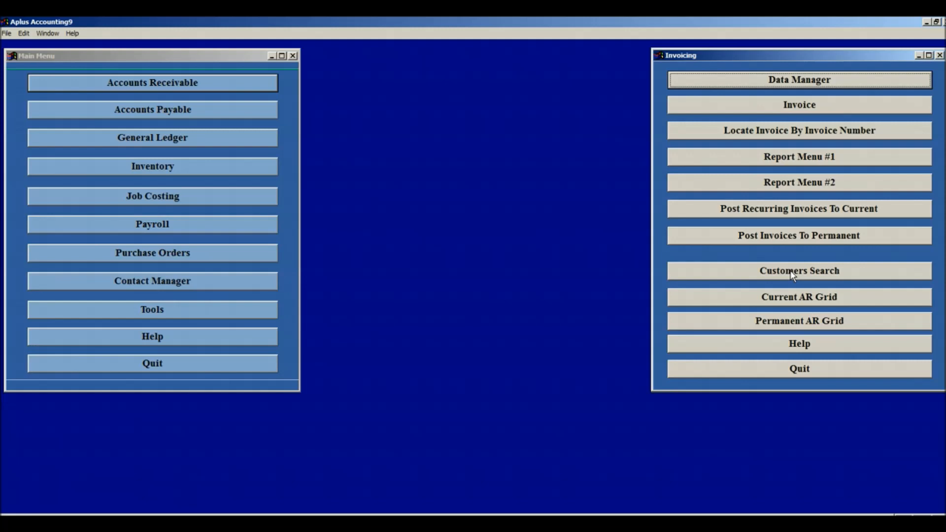
click(798, 160)
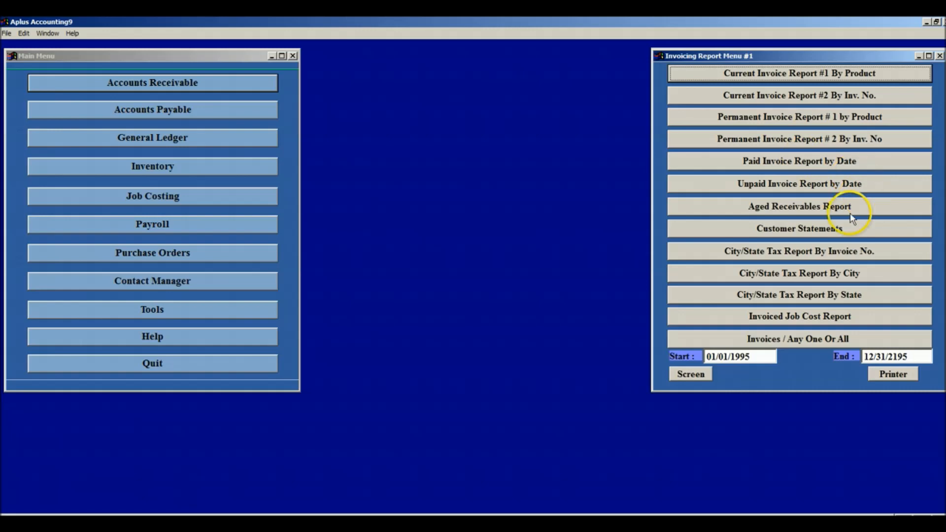
click(852, 166)
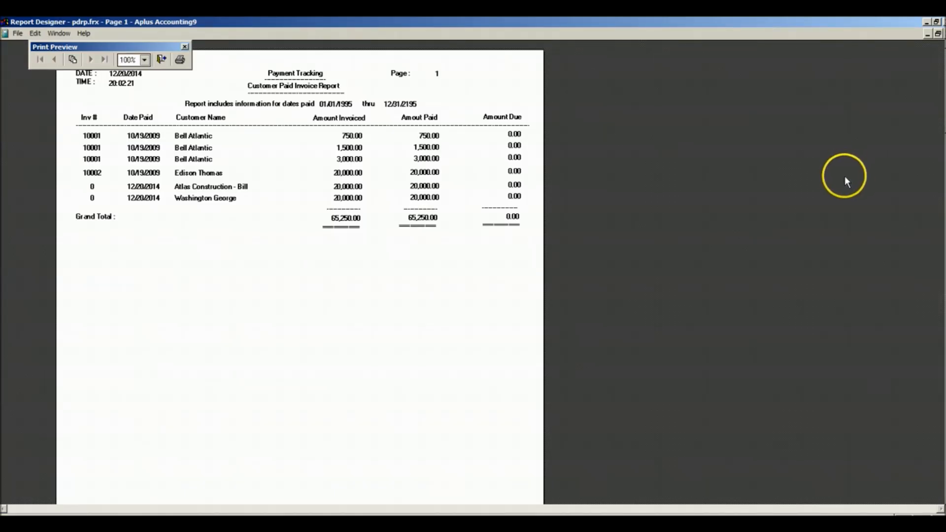
key(Escape)
click(839, 184)
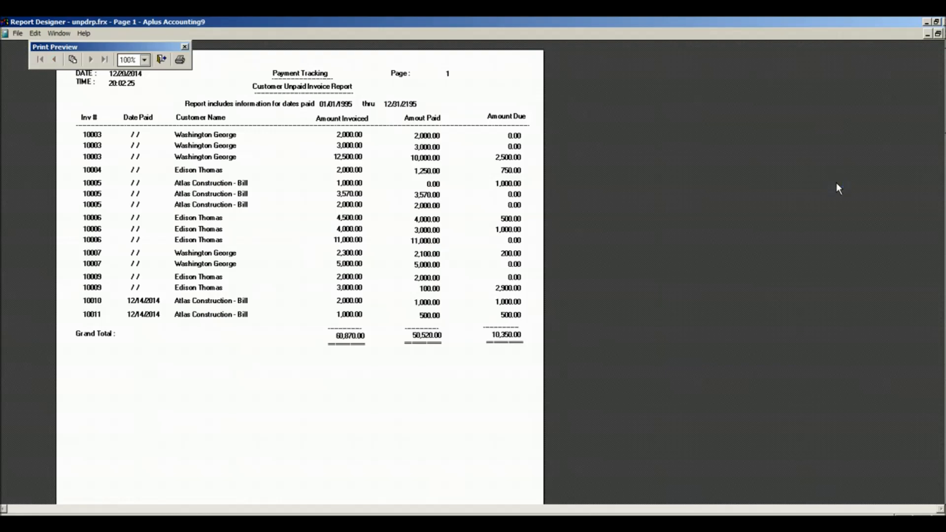
key(Escape)
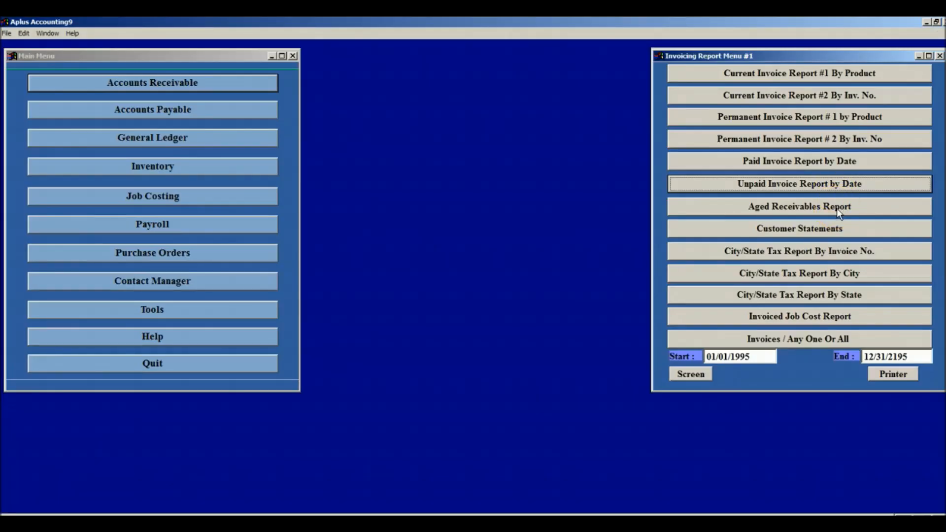
Preview the aged receivables report enlarged, view its grand totals page, and return to the Invoicing menu.
click(837, 208)
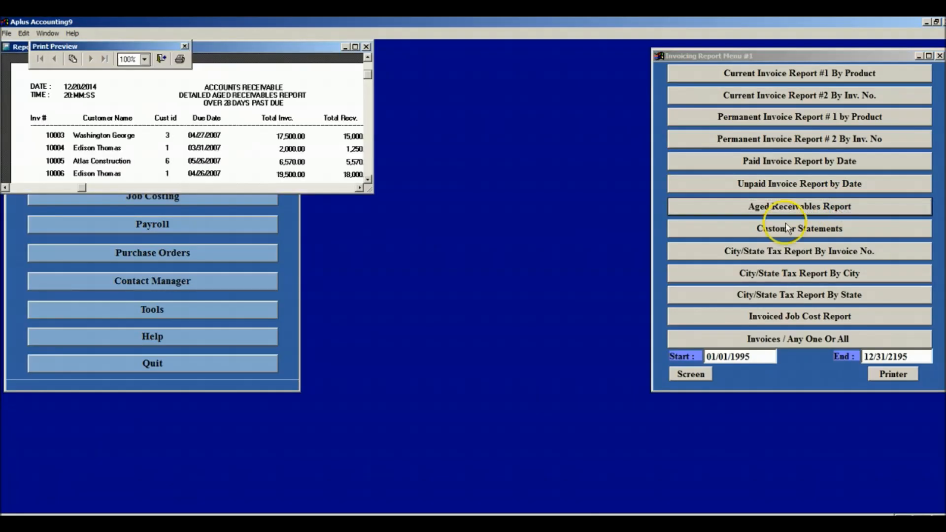
click(354, 46)
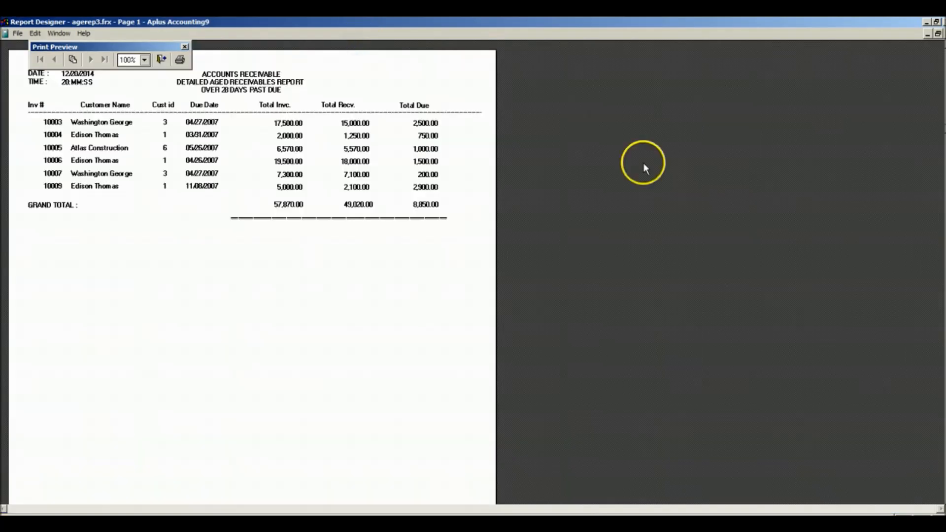
key(Escape)
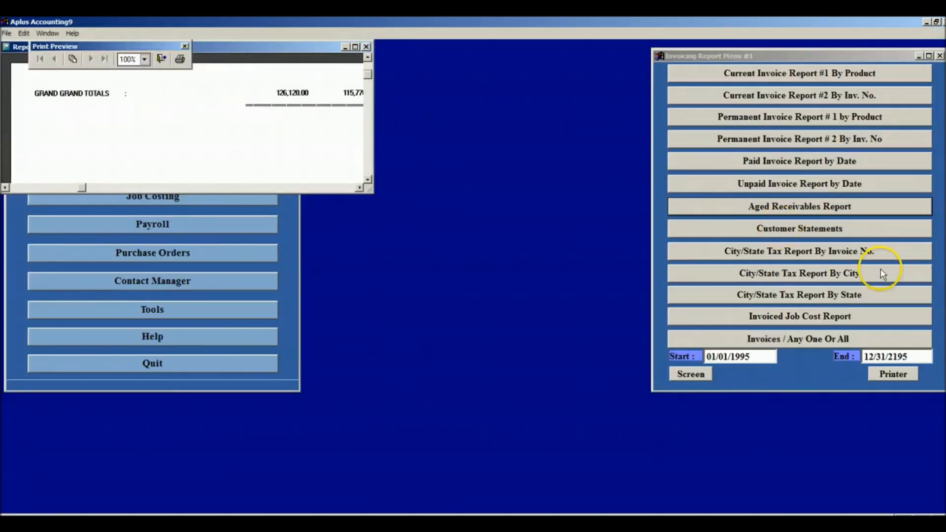
key(Escape)
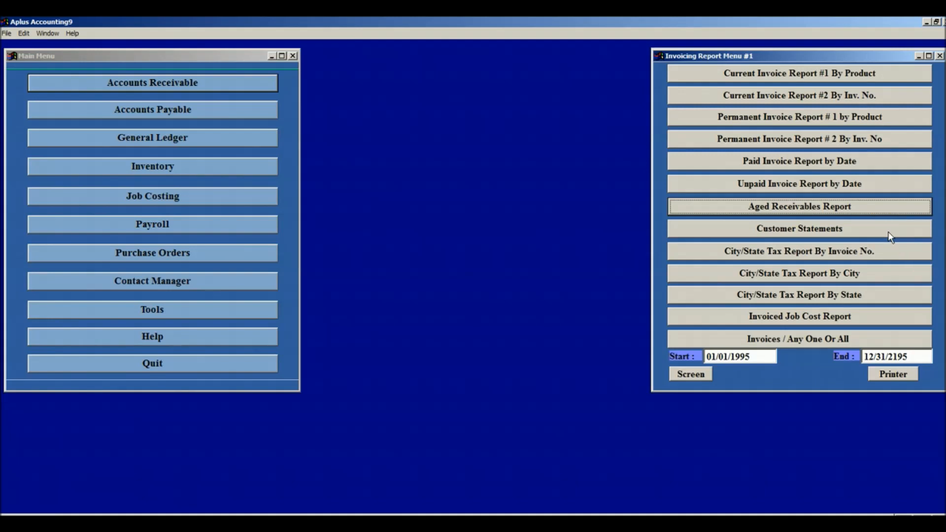
click(940, 56)
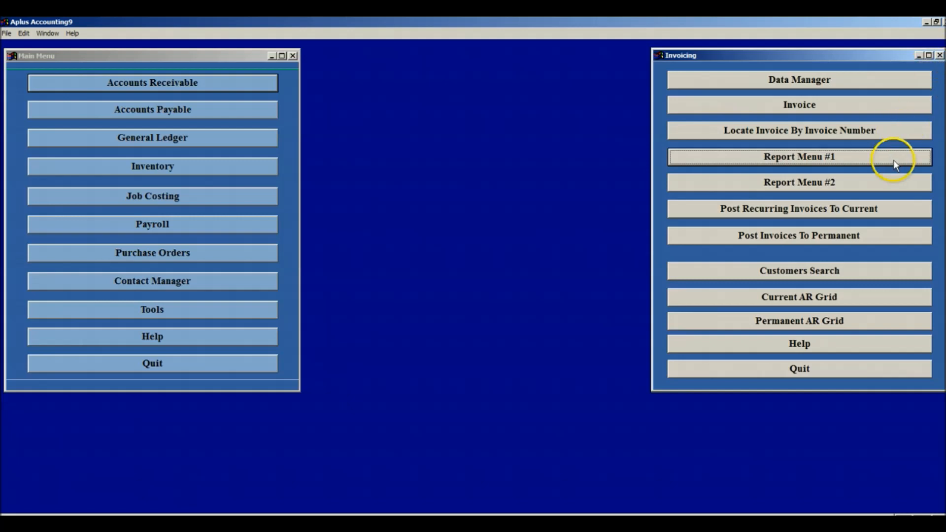
Review the second invoicing report menu and open the Invoicing help text.
click(891, 187)
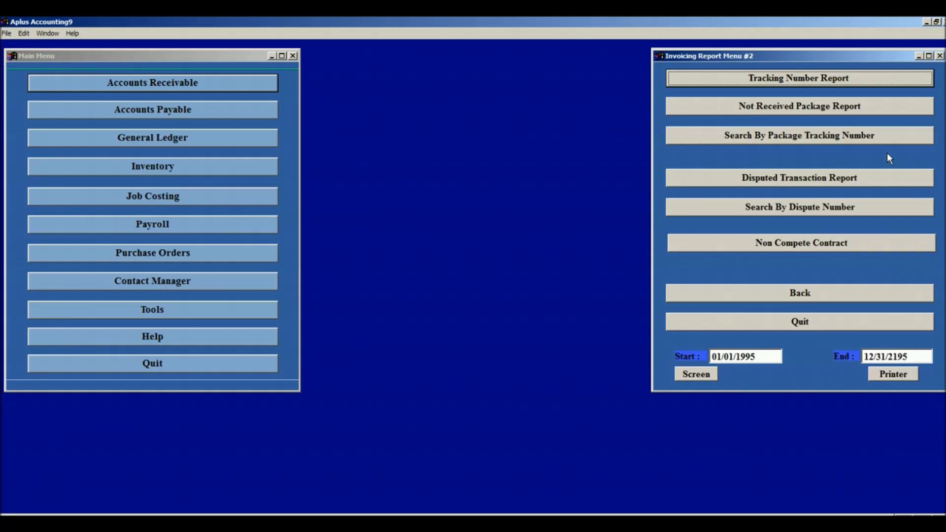
click(848, 297)
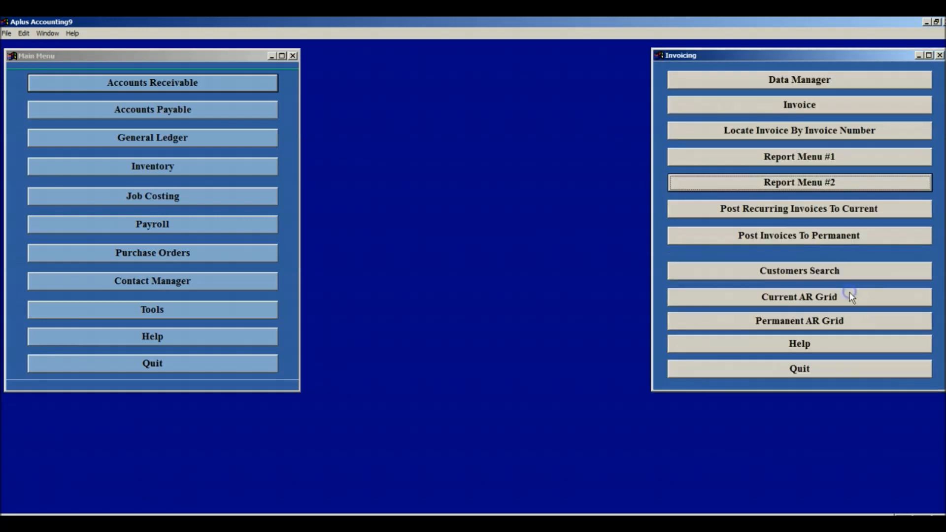
click(841, 351)
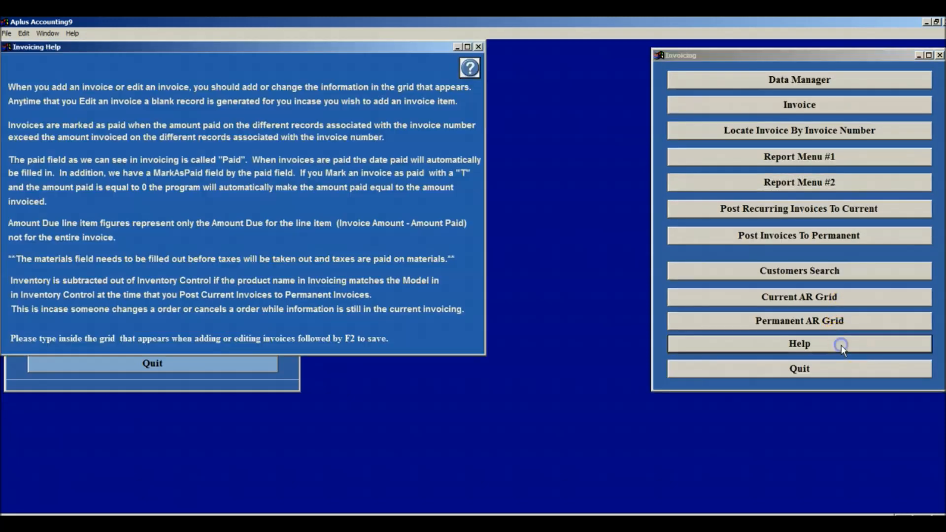
Close the Invoicing help text, return to Accounts Receivable and open that module's help flowchart.
click(478, 47)
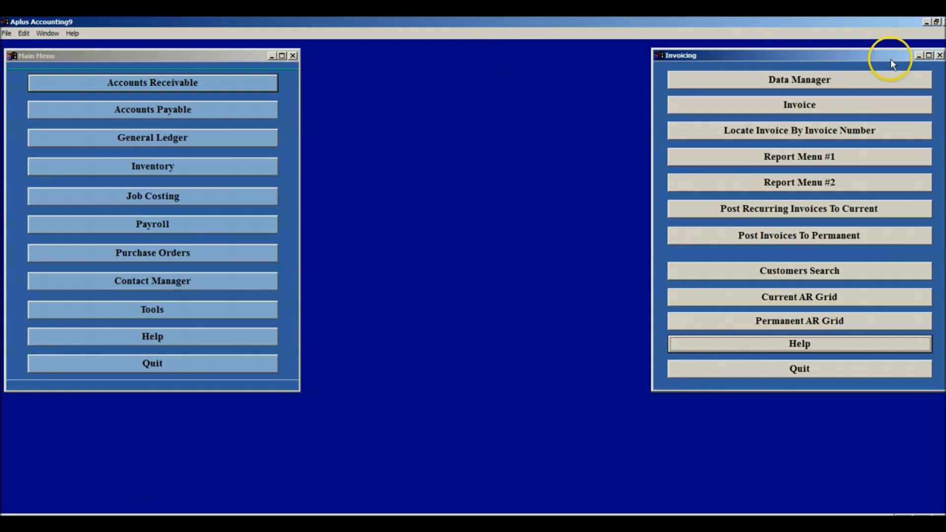
click(187, 83)
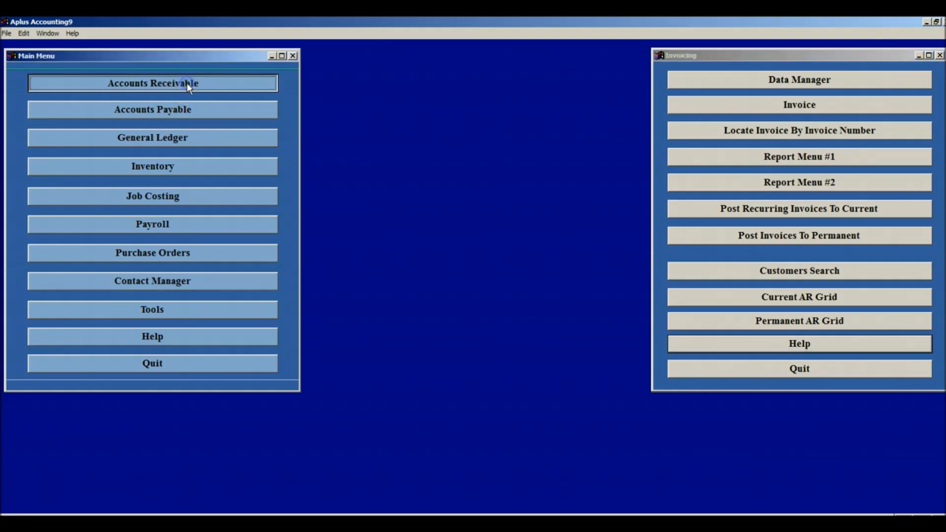
click(796, 341)
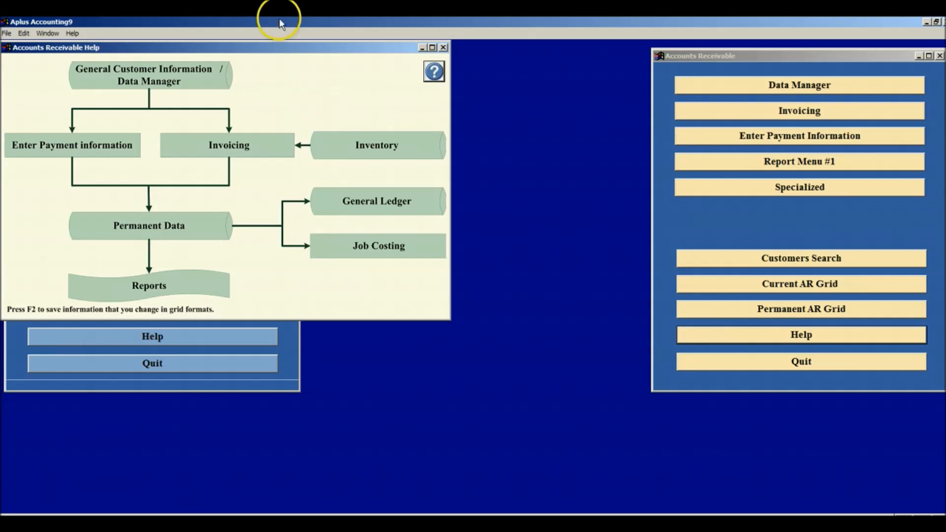
Reposition the Accounts Receivable help flowchart window and open the full program manual from it.
drag(275, 47, 289, 71)
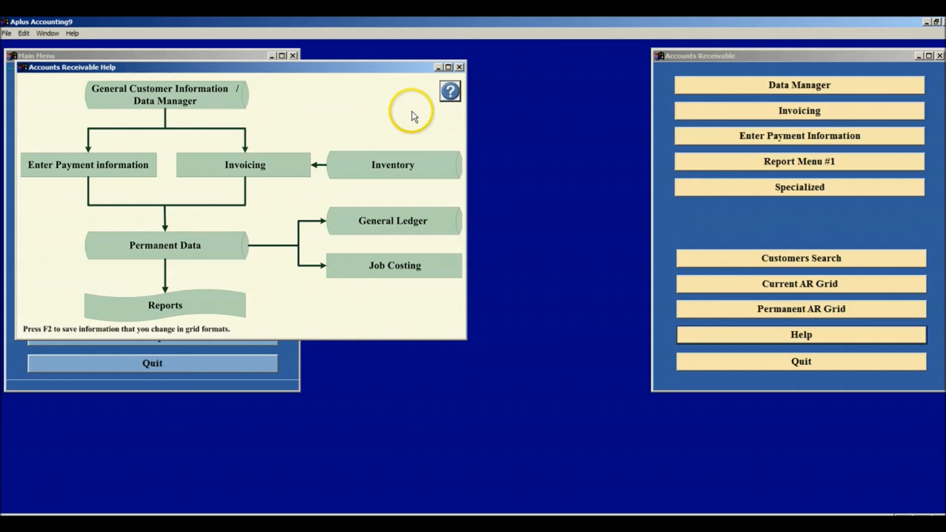
drag(392, 68, 383, 55)
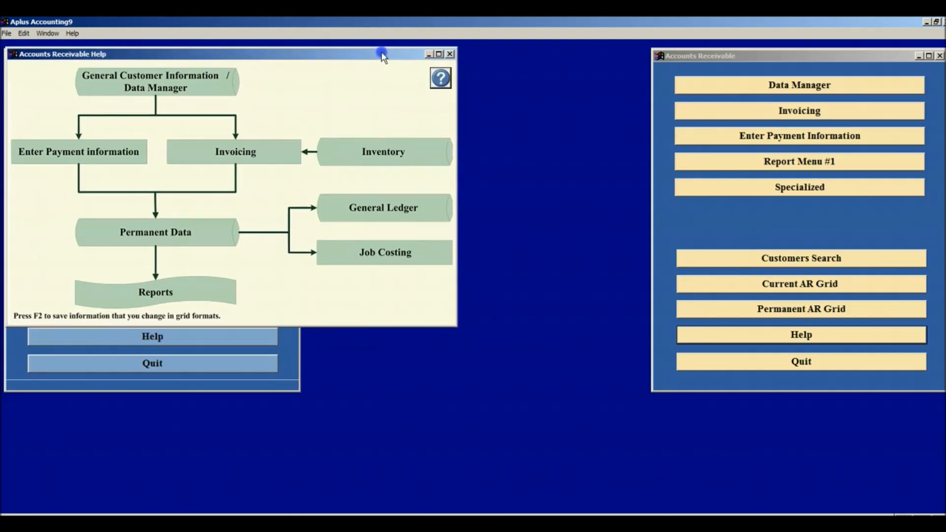
click(441, 77)
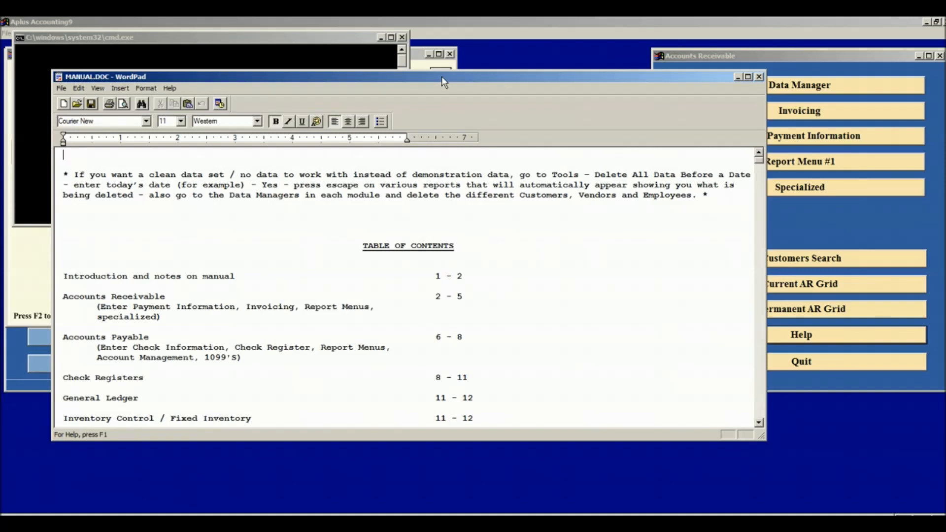
click(711, 58)
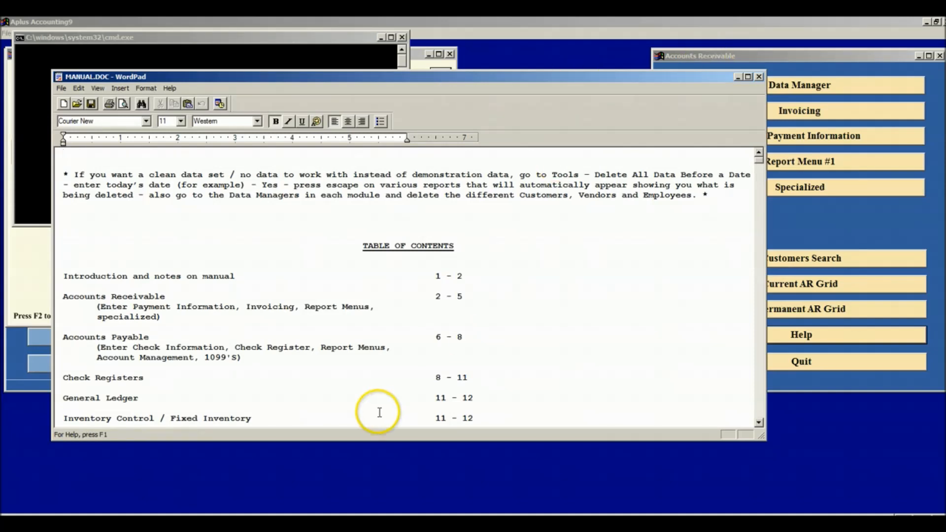